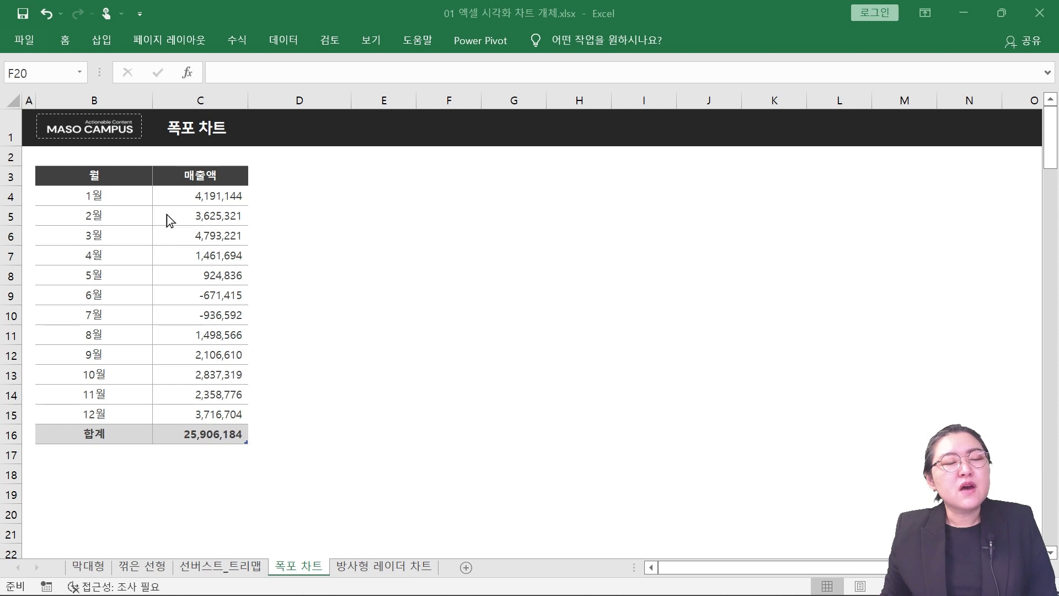
# - Insert a clustered column chart from the entire monthly sales table, including the 합계 row, enlarge it and place it beside the table
pyautogui.click(79, 171)
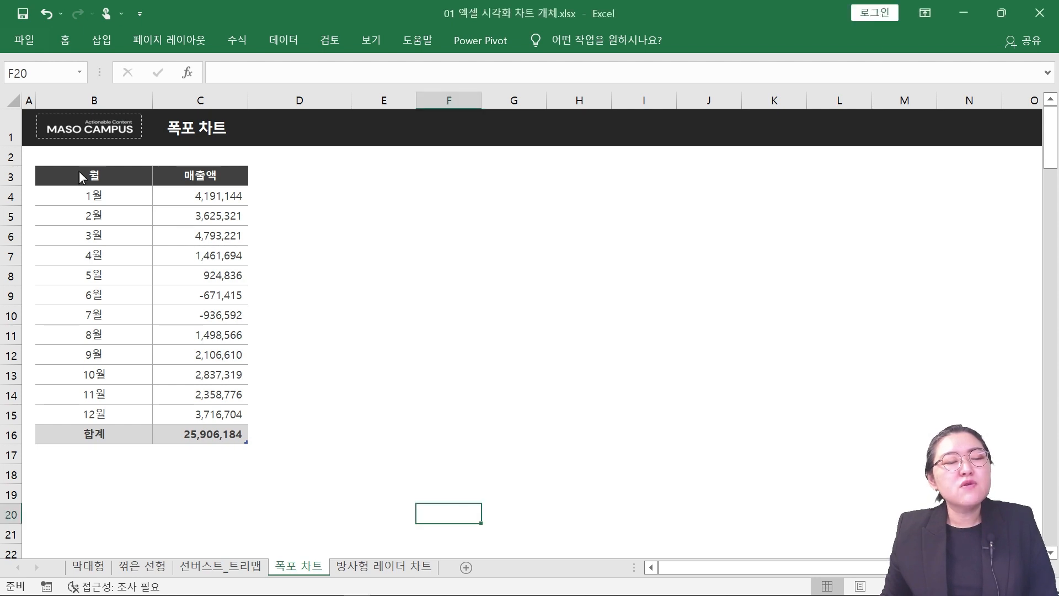
pyautogui.click(115, 257)
pyautogui.hotkey('ctrl', 'a')
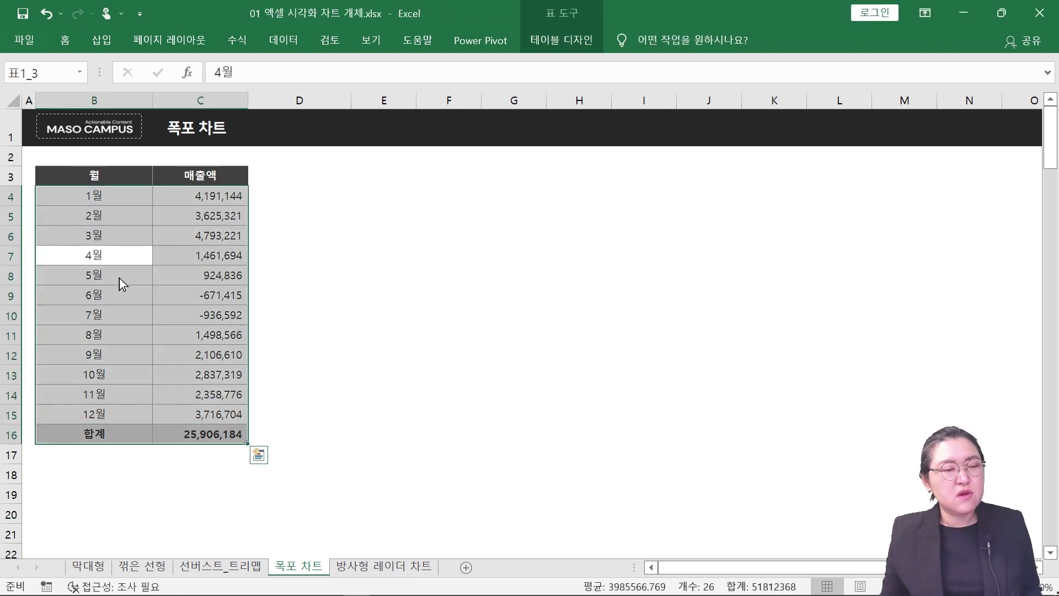
pyautogui.click(102, 40)
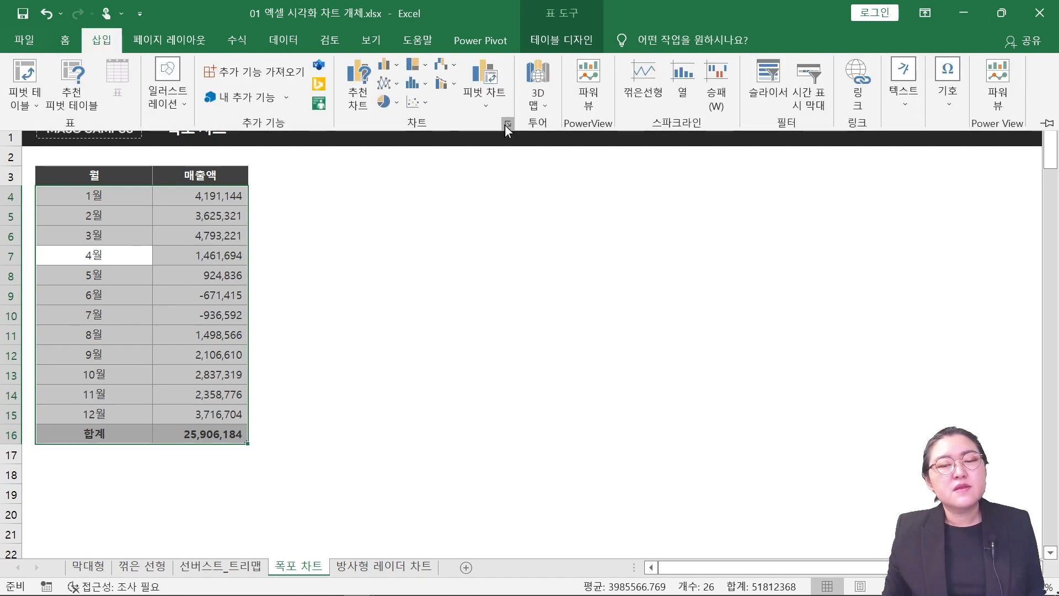
pyautogui.click(507, 125)
pyautogui.click(347, 87)
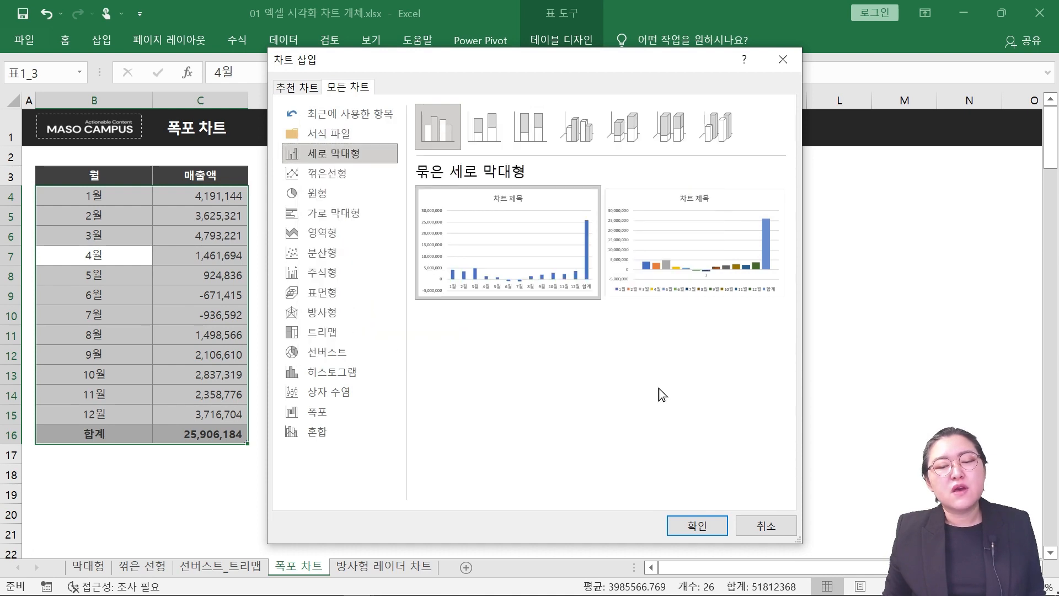
pyautogui.click(683, 521)
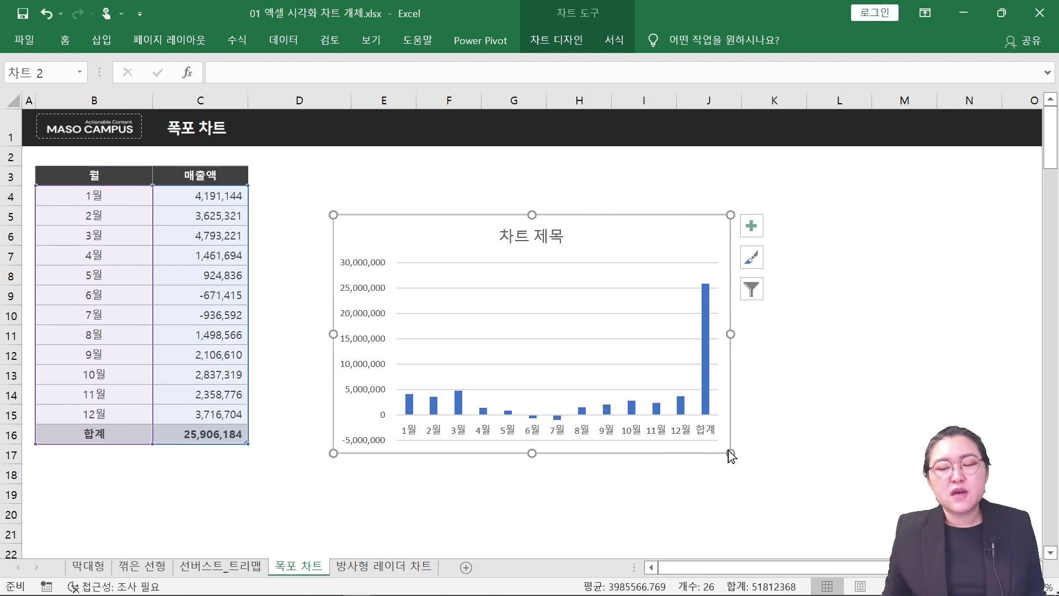
pyautogui.moveTo(730, 451); pyautogui.dragTo(779, 516)
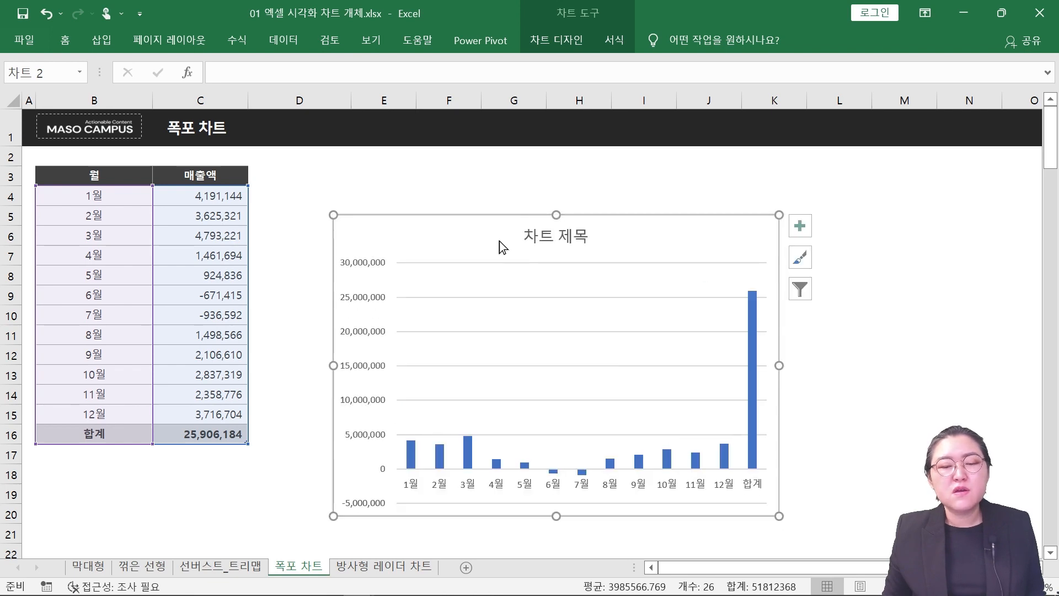
pyautogui.moveTo(435, 231); pyautogui.dragTo(370, 170)
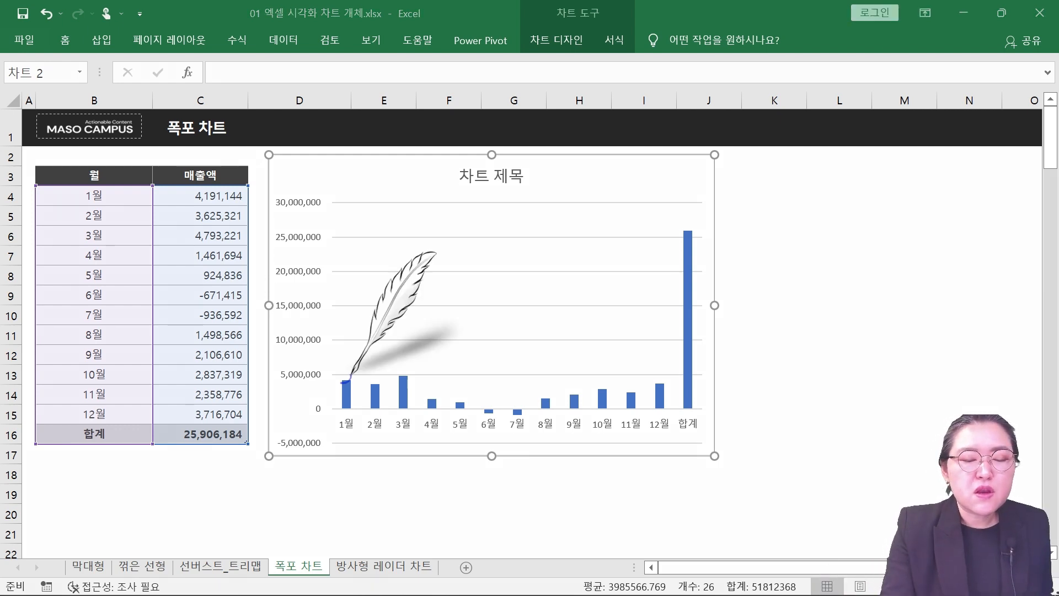
pyautogui.moveTo(351, 366); pyautogui.dragTo(380, 378)
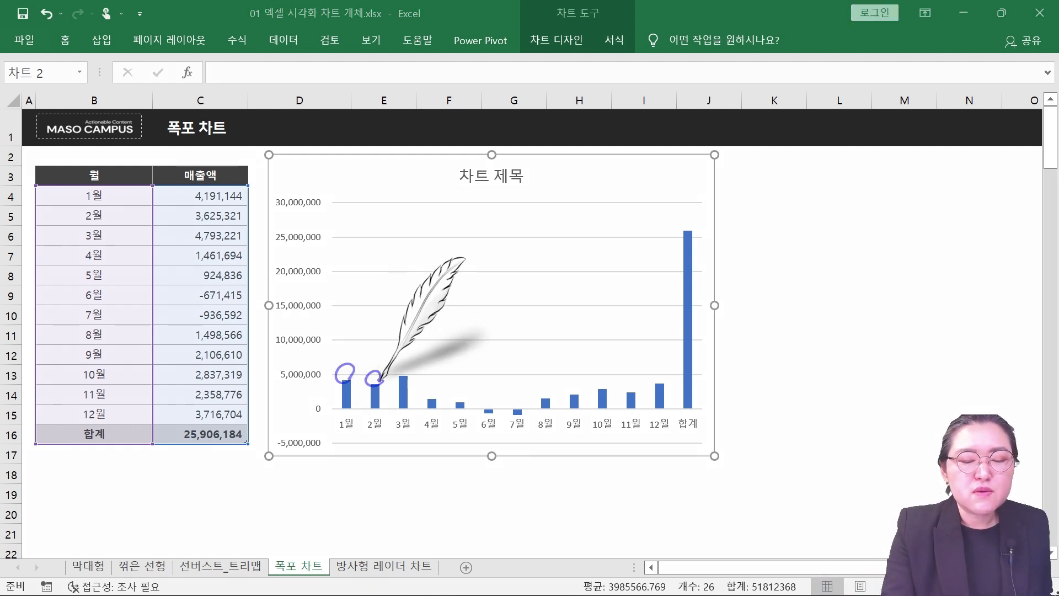
pyautogui.click(400, 377)
pyautogui.click(457, 405)
pyautogui.moveTo(481, 426)
pyautogui.mouseDown()
pyautogui.moveTo(472, 412)
pyautogui.moveTo(497, 419)
pyautogui.moveTo(518, 401)
pyautogui.moveTo(529, 428)
pyautogui.mouseUp()
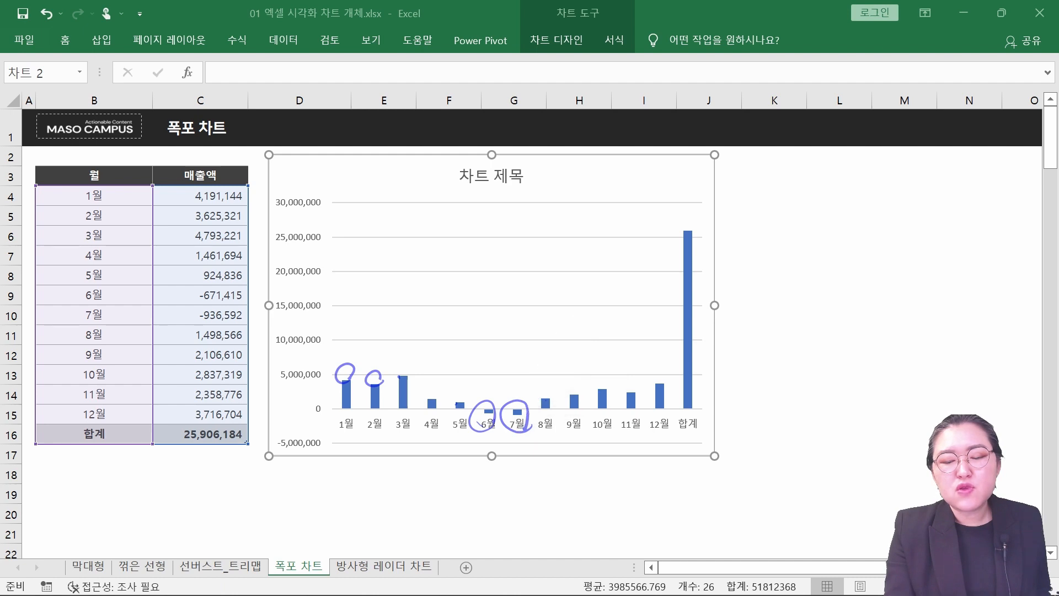
pyautogui.click(576, 396)
pyautogui.click(603, 390)
pyautogui.click(627, 394)
pyautogui.moveTo(654, 388)
pyautogui.mouseDown()
pyautogui.moveTo(680, 436)
pyautogui.moveTo(702, 442)
pyautogui.moveTo(680, 309)
pyautogui.moveTo(706, 353)
pyautogui.moveTo(687, 436)
pyautogui.mouseUp()
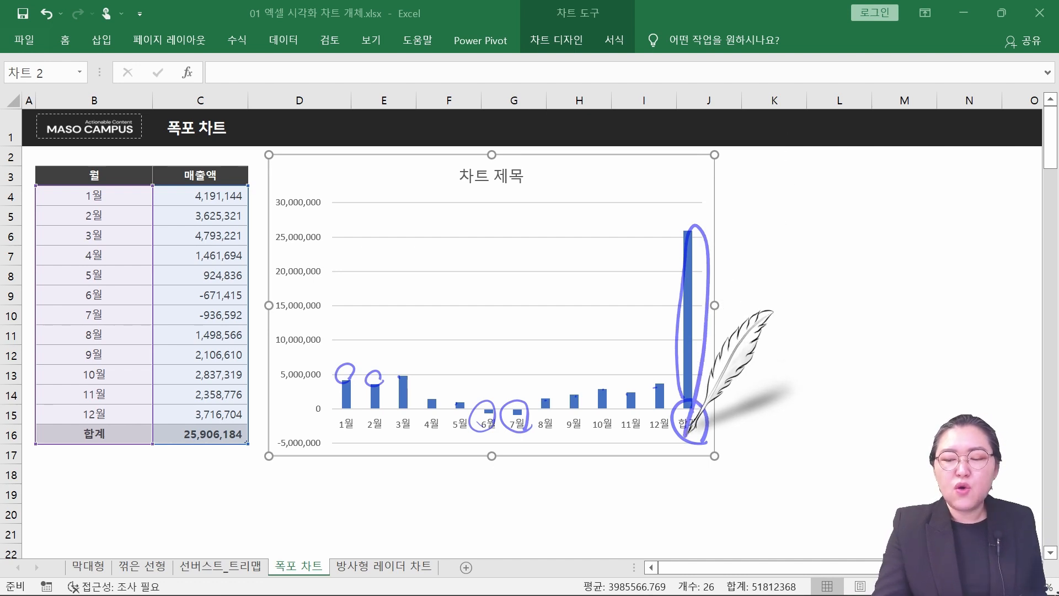
pyautogui.press('Escape')
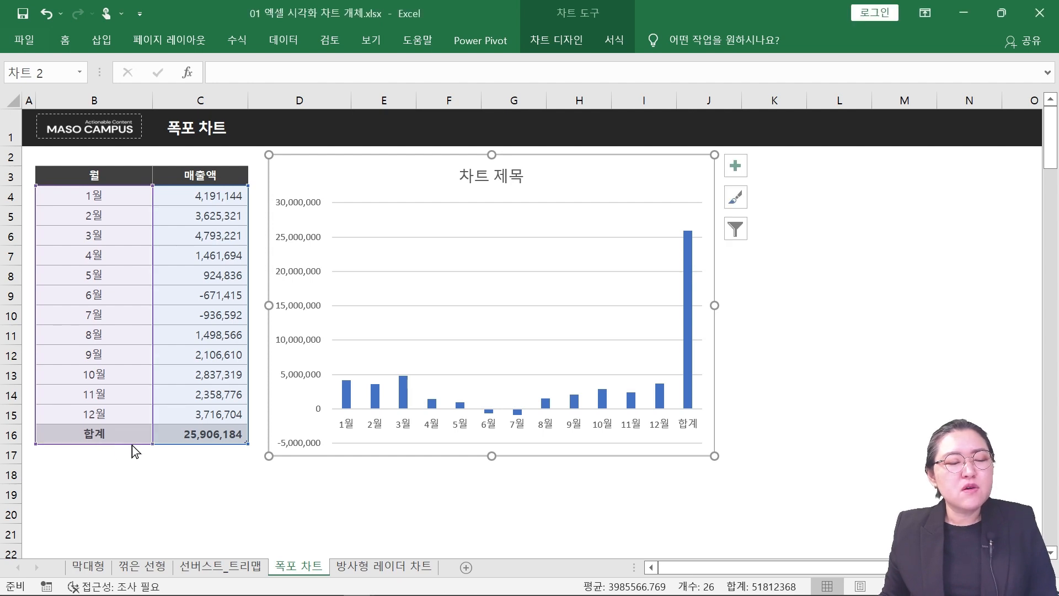
# - Shrink the column chart's data range to exclude the 합계 row and delete the chart title
pyautogui.moveTo(152, 442); pyautogui.dragTo(173, 428)
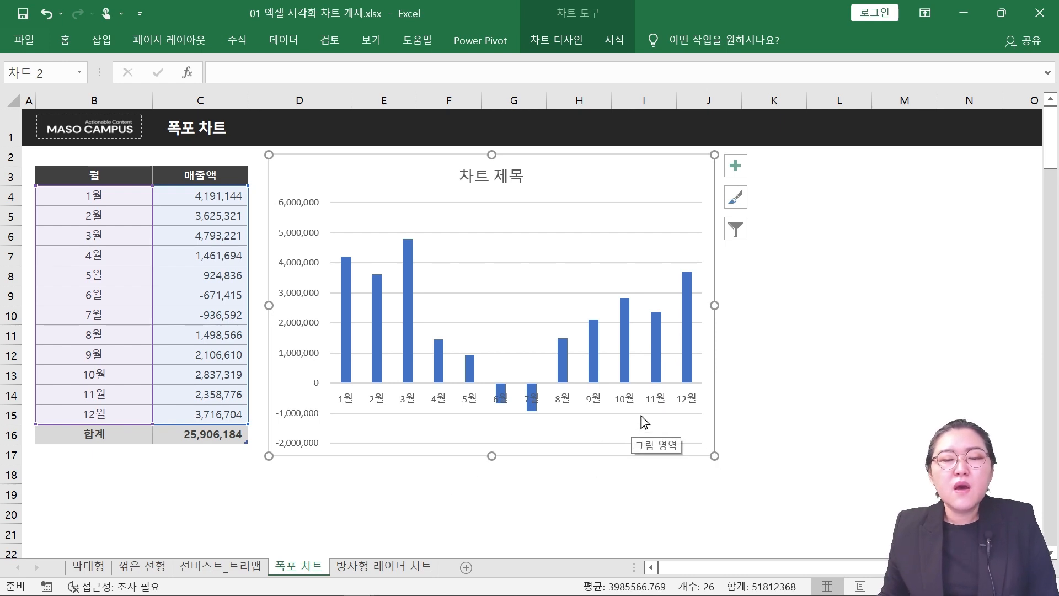
pyautogui.click(499, 175)
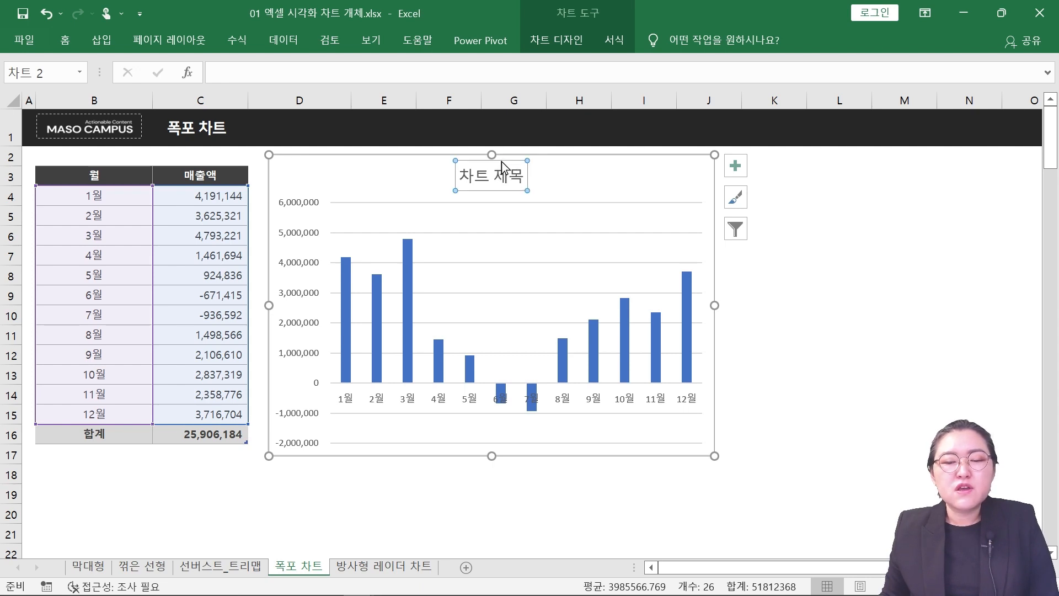
pyautogui.press('Delete')
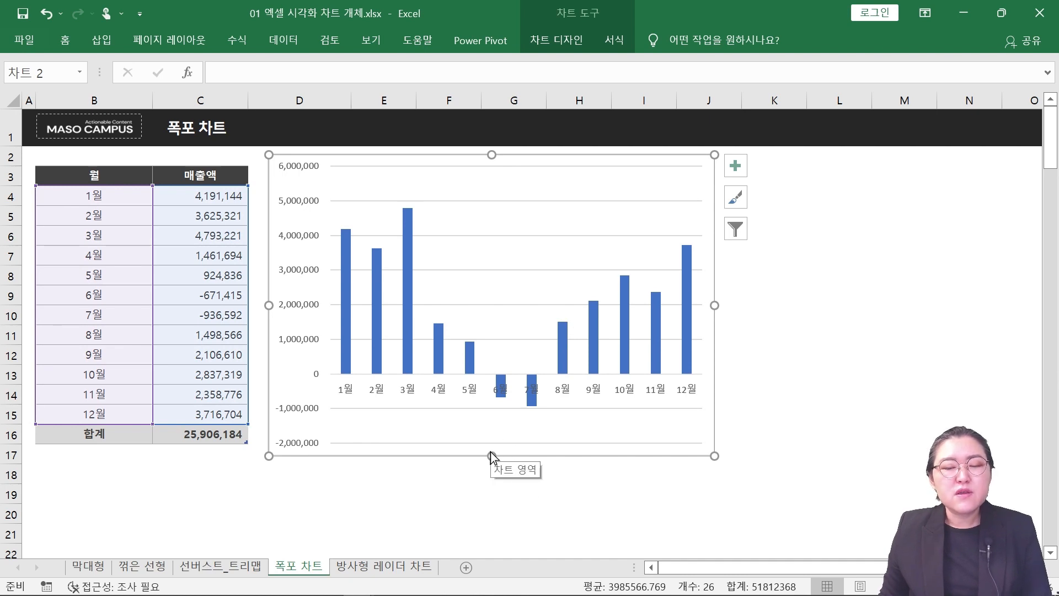
# - Shrink the column chart and move it over columns J to N, leaving space beside the table
pyautogui.moveTo(490, 452); pyautogui.dragTo(490, 386)
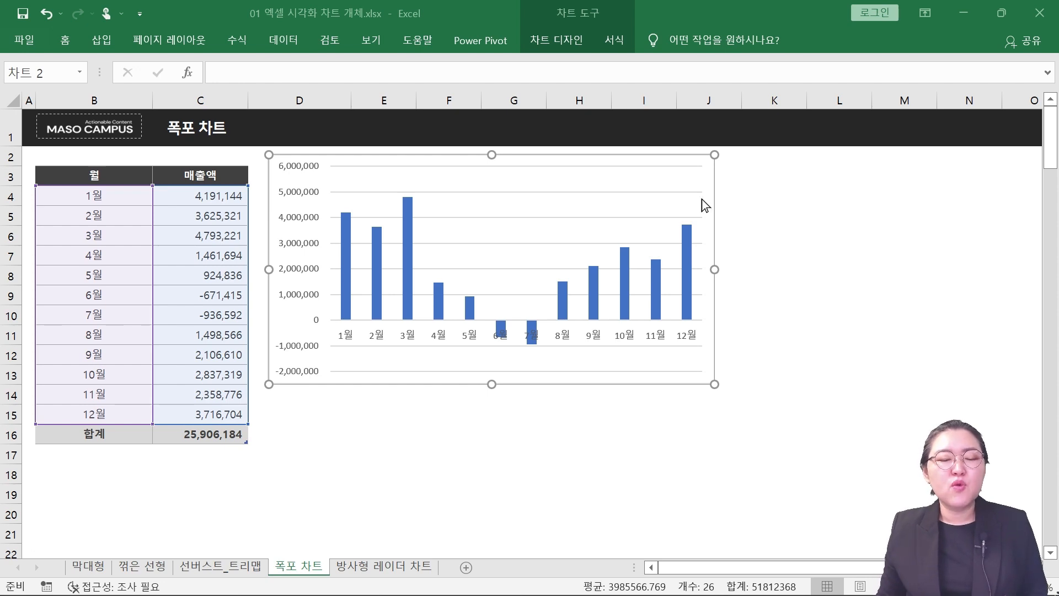
pyautogui.click(265, 375)
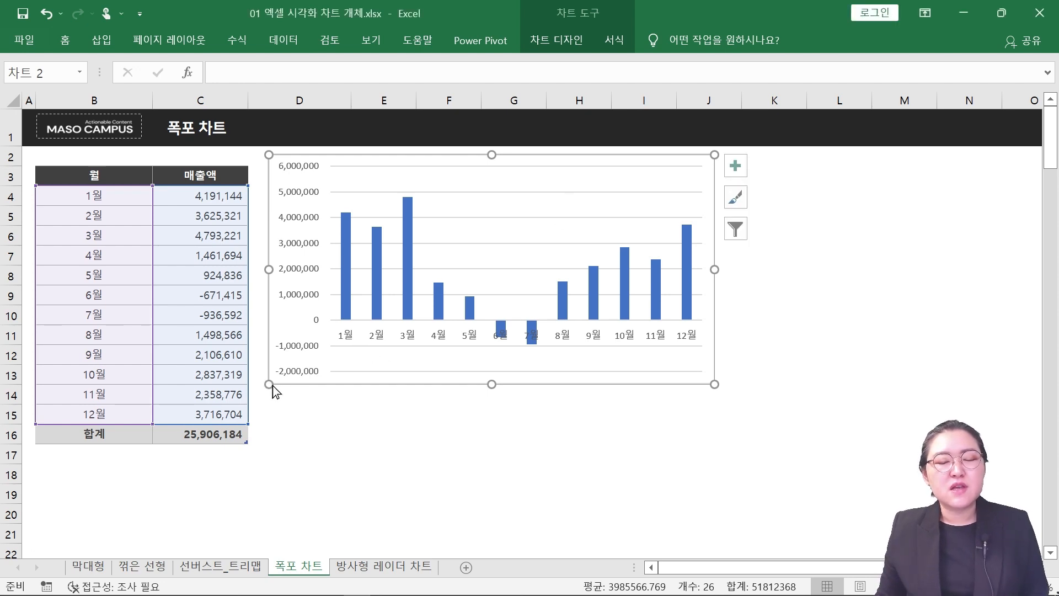
pyautogui.moveTo(273, 385); pyautogui.dragTo(380, 366)
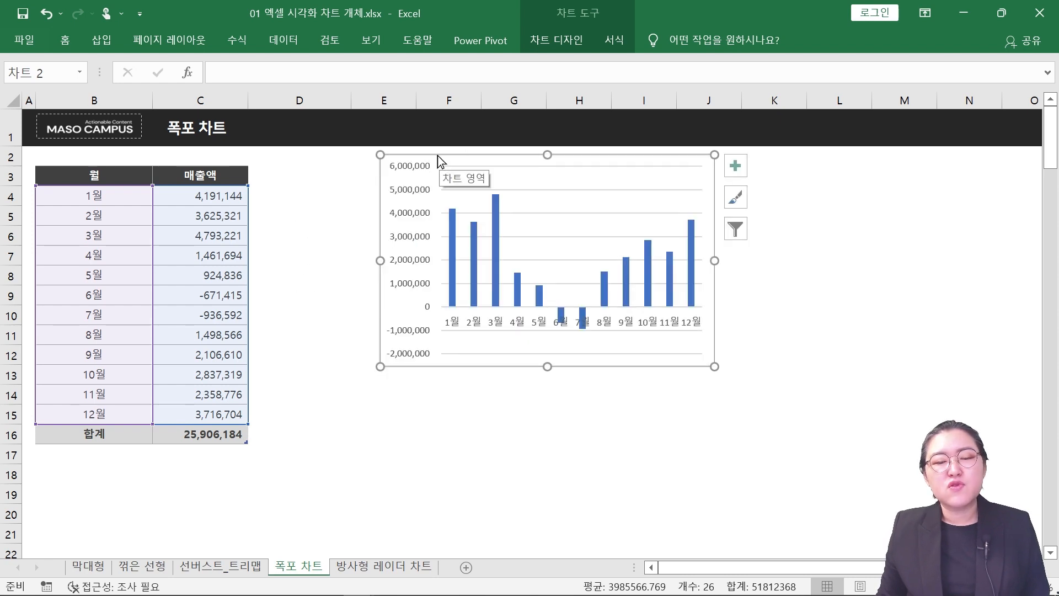
pyautogui.moveTo(438, 155); pyautogui.dragTo(751, 159)
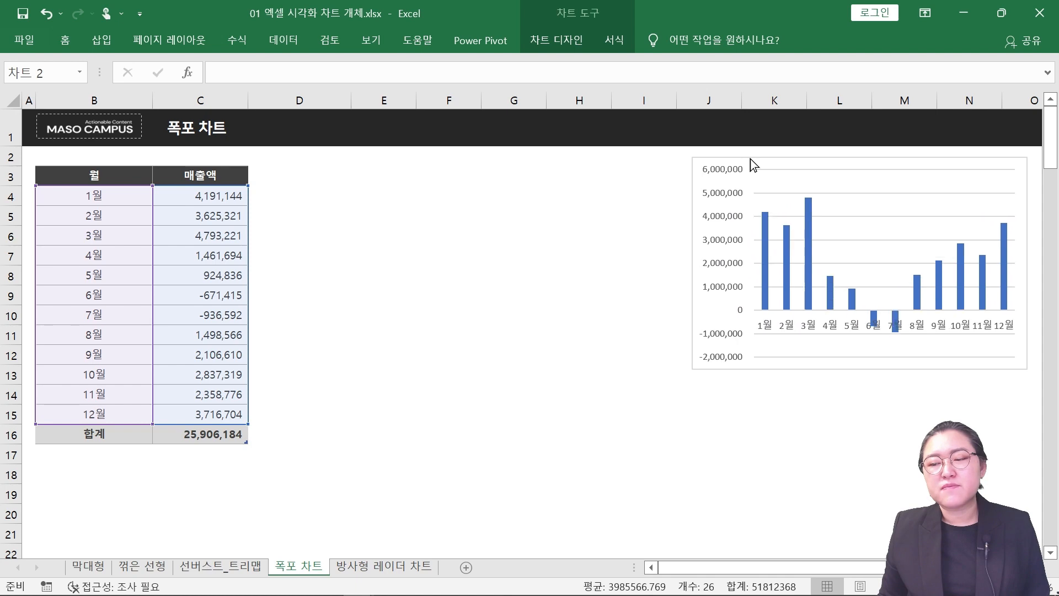
pyautogui.click(526, 280)
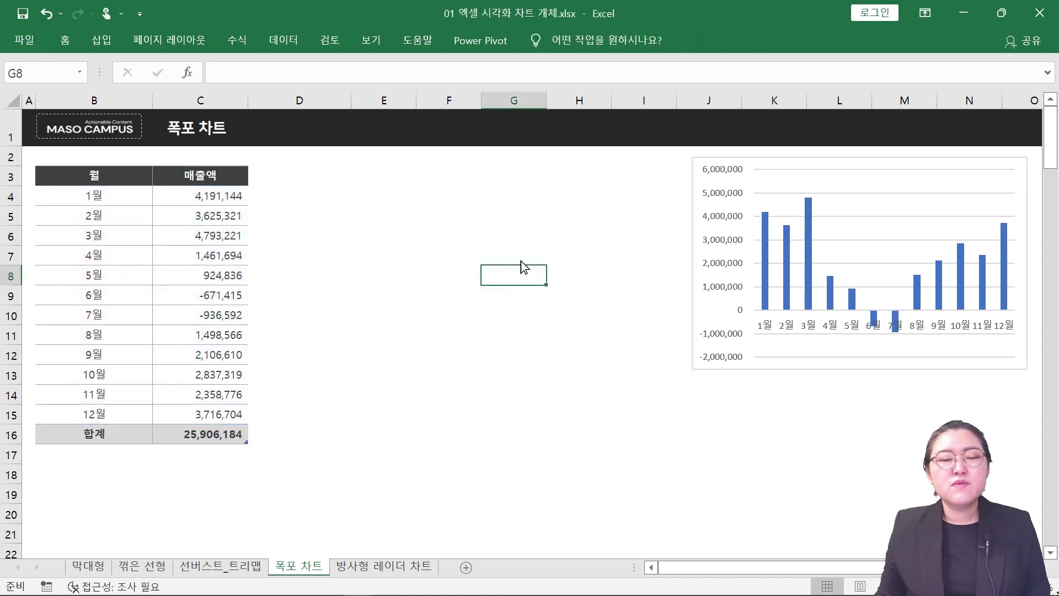
pyautogui.click(347, 343)
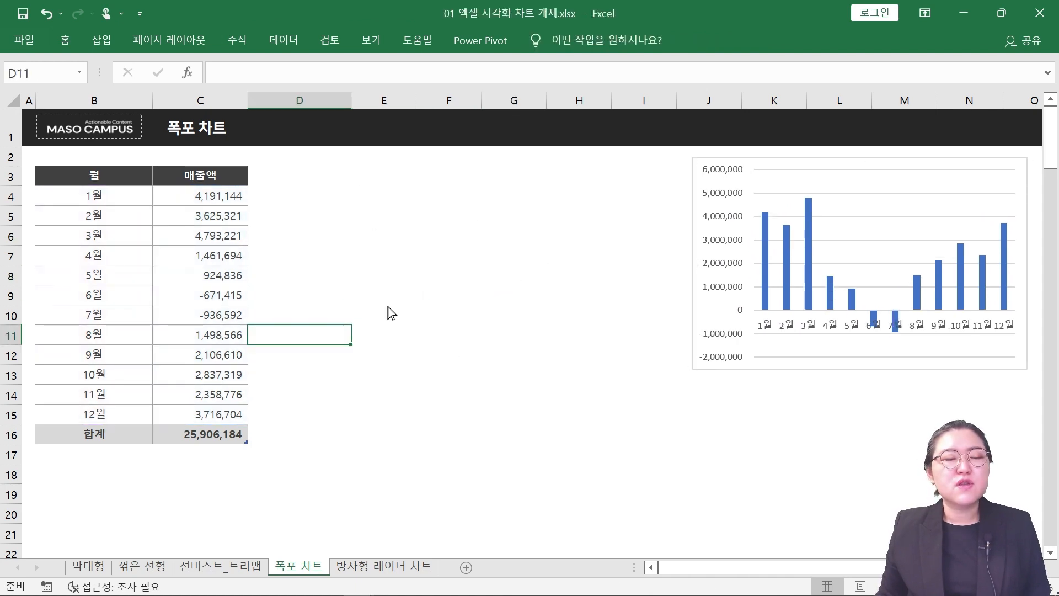
# - Insert a waterfall (폭포) chart from the entire table including the 합계 row, place it beside the table and enlarge it down to about row 19
pyautogui.click(141, 258)
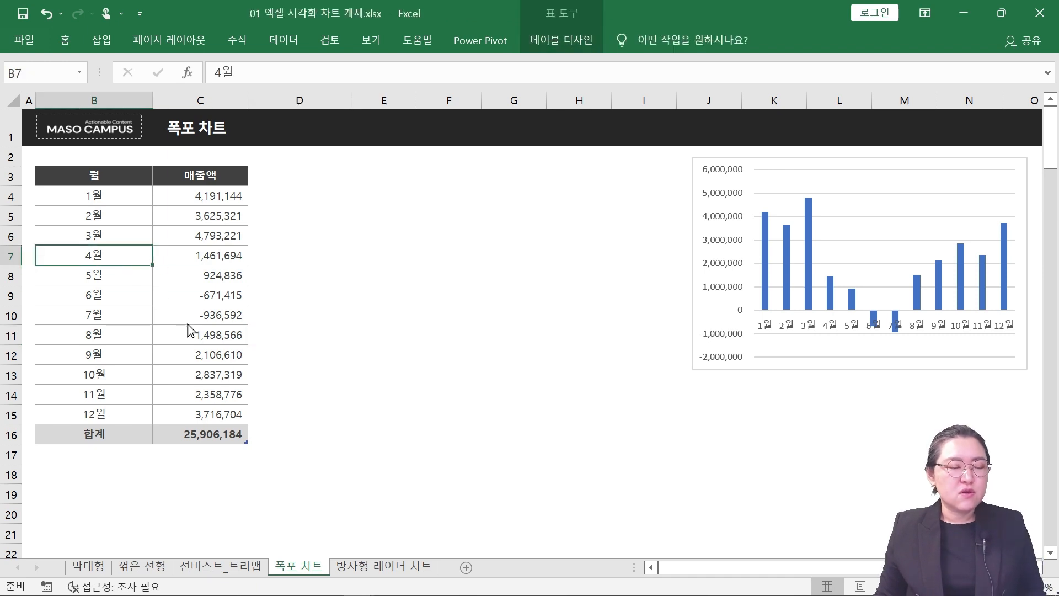
pyautogui.hotkey('ctrl', 'a')
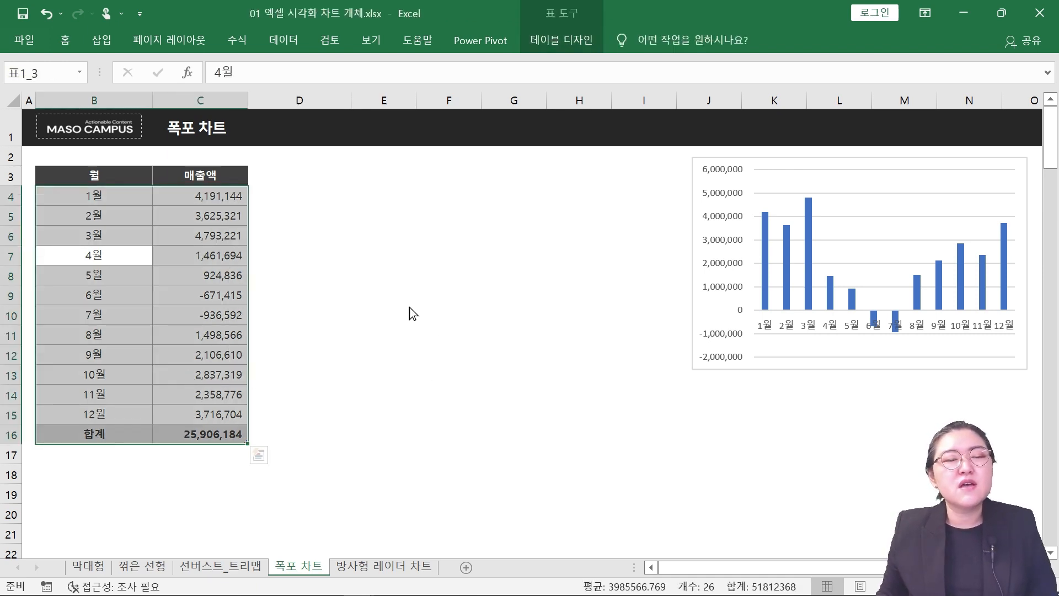
pyautogui.click(111, 42)
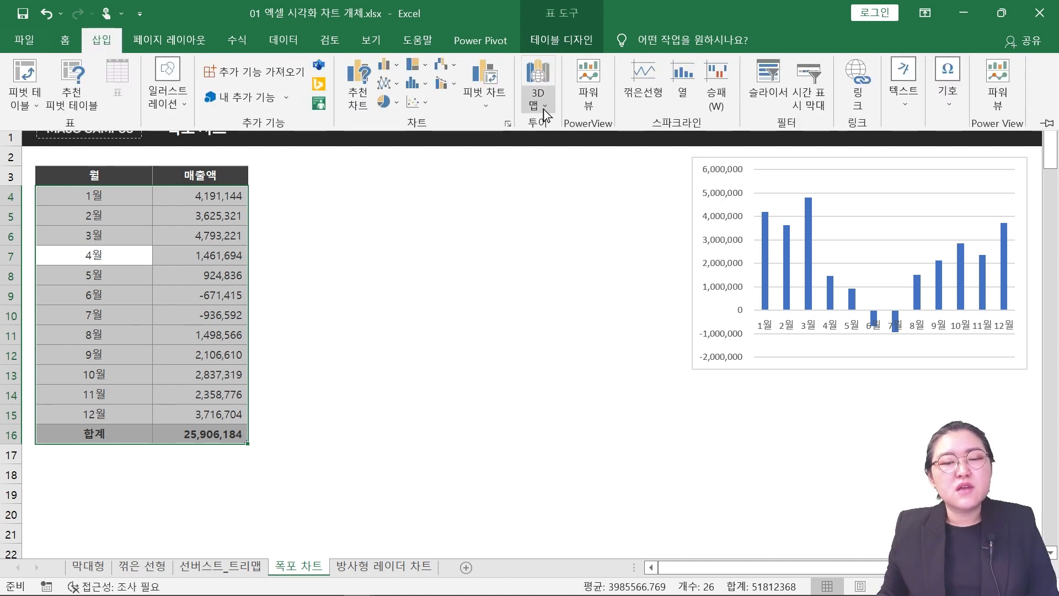
pyautogui.click(507, 124)
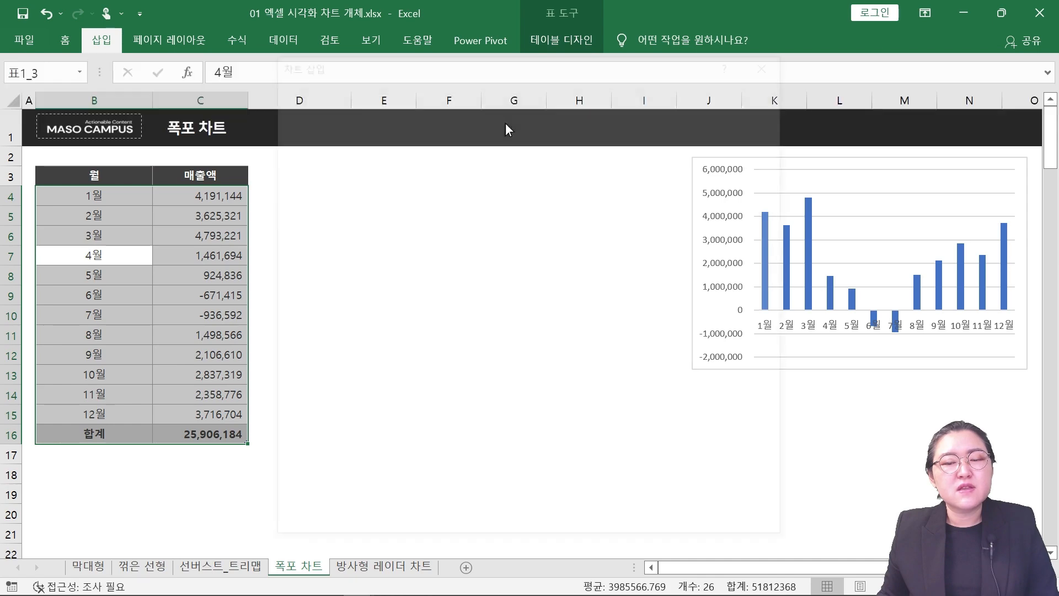
pyautogui.click(356, 88)
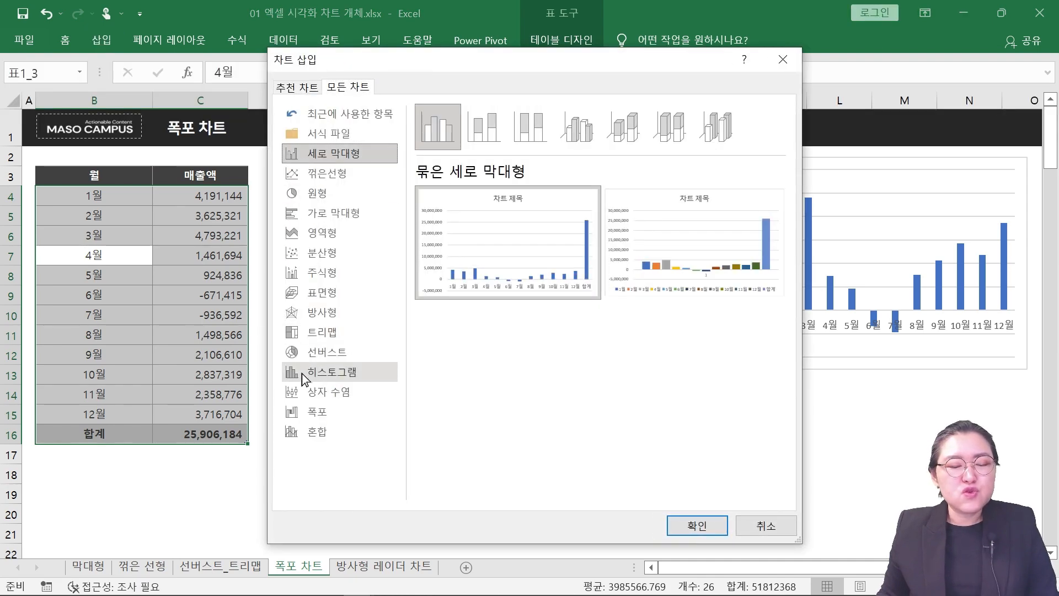
pyautogui.click(319, 416)
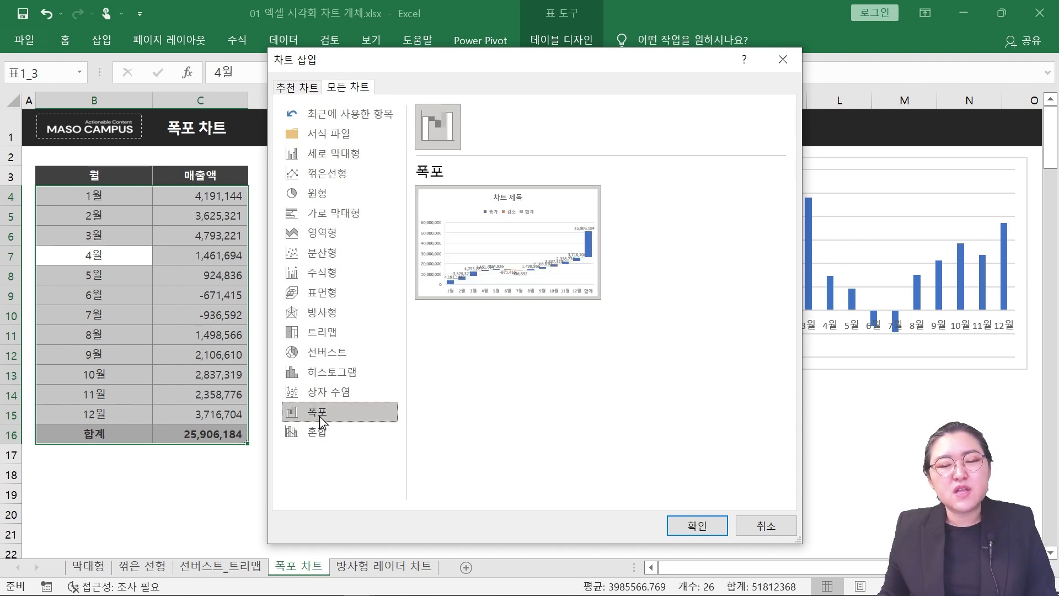
pyautogui.moveTo(557, 222)
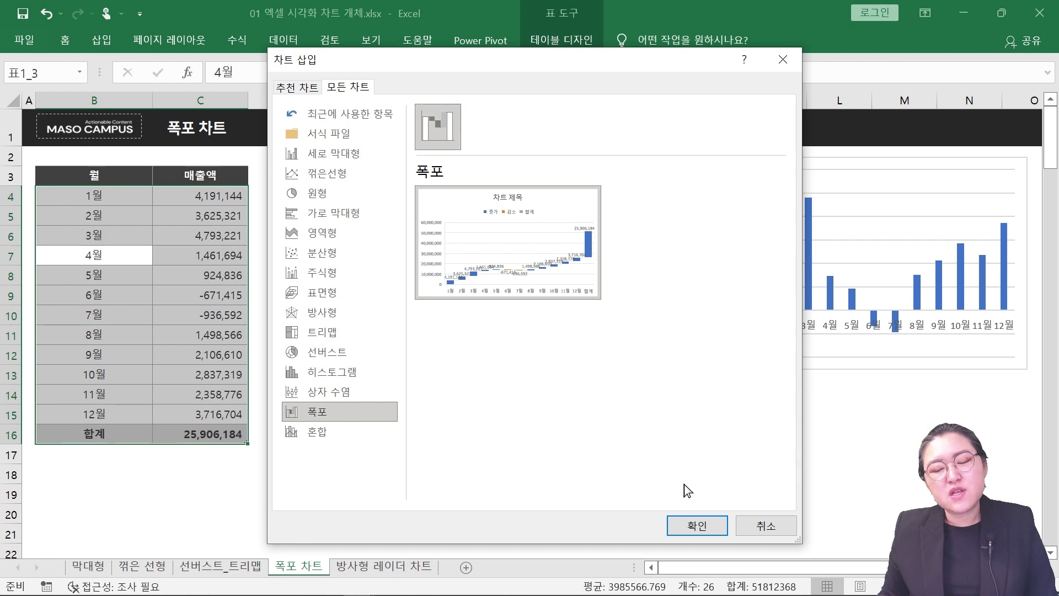
pyautogui.click(709, 531)
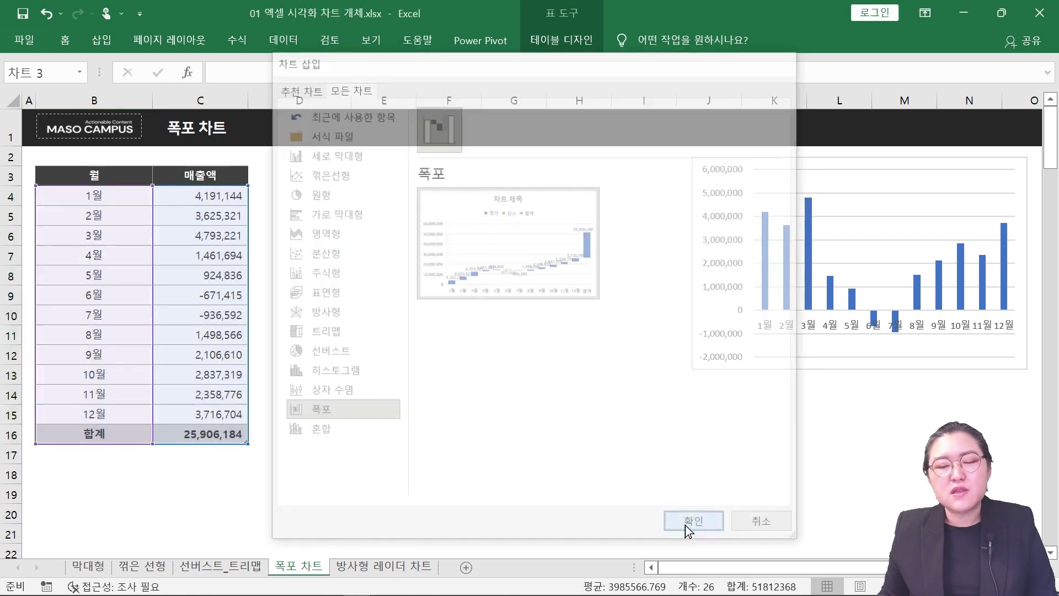
pyautogui.moveTo(409, 220); pyautogui.dragTo(333, 165)
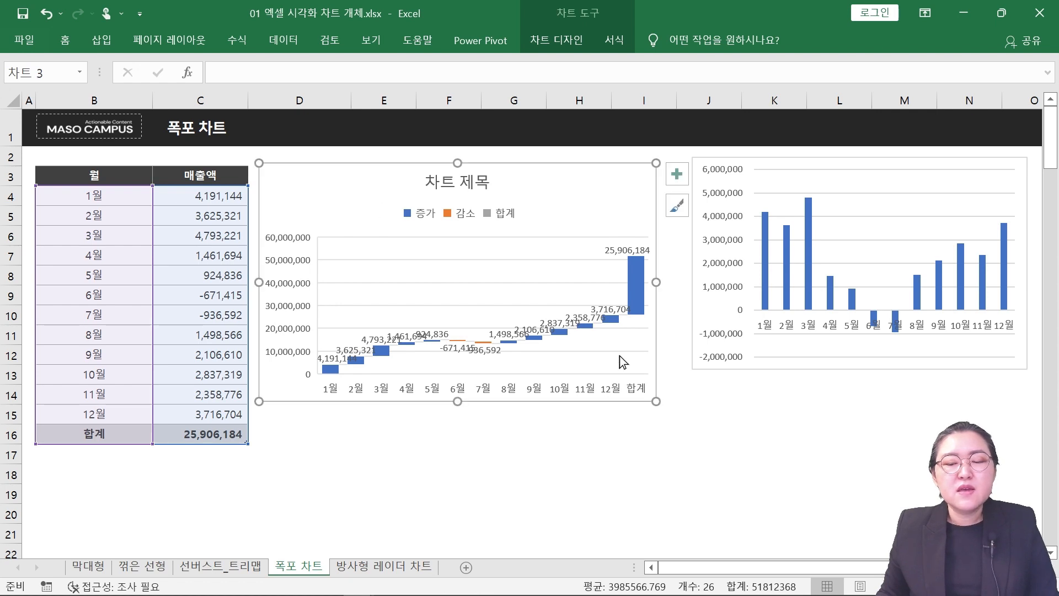
pyautogui.moveTo(655, 404); pyautogui.dragTo(680, 495)
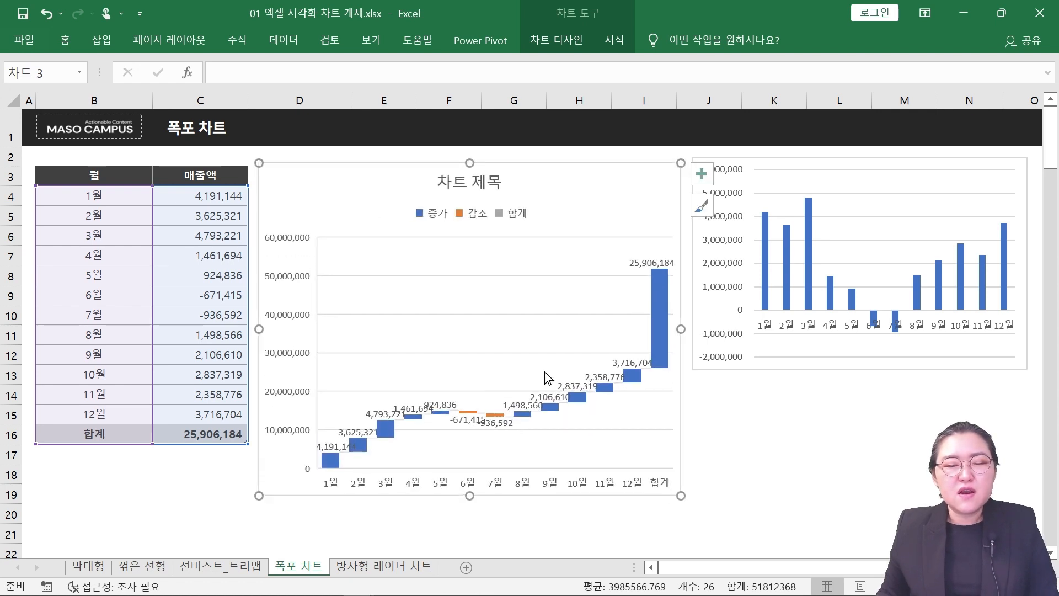
pyautogui.click(449, 184)
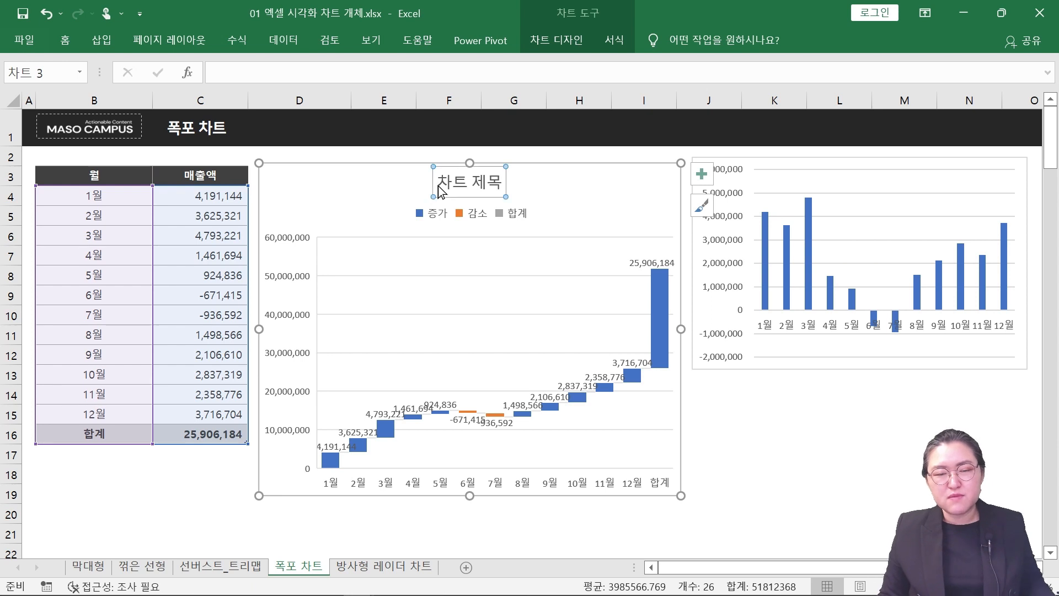
pyautogui.click(432, 183)
pyautogui.press('Delete')
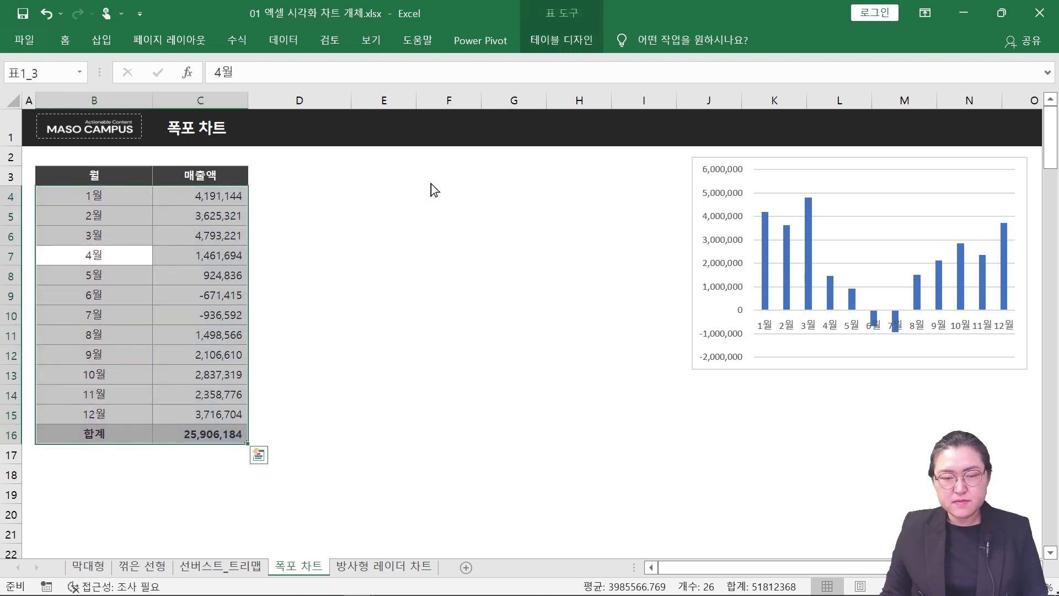
pyautogui.hotkey('ctrl', 'z')
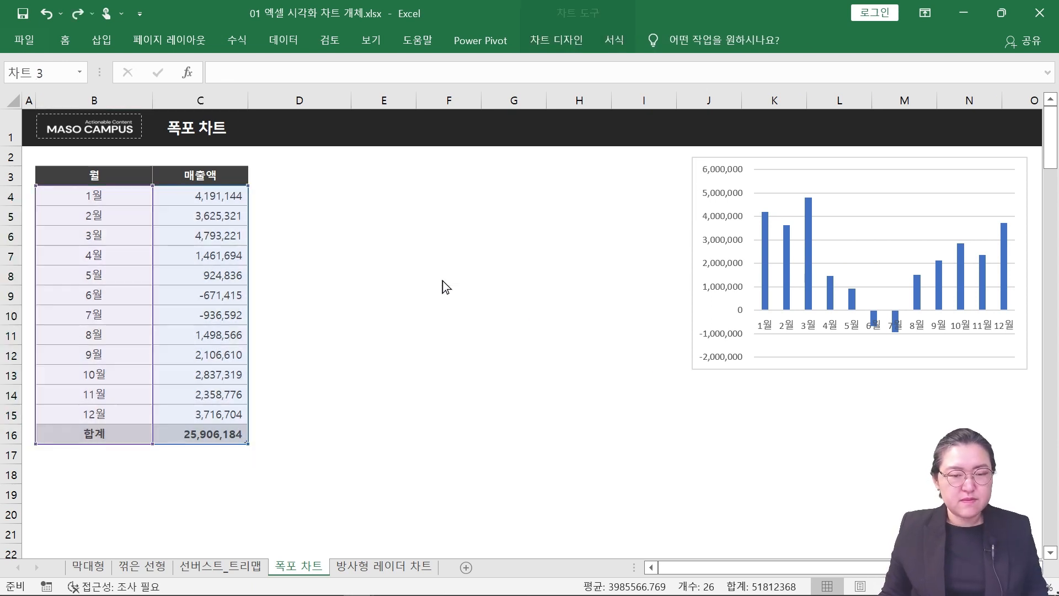
# - Remove the chart title (차트 제목) from the waterfall chart
pyautogui.click(448, 177)
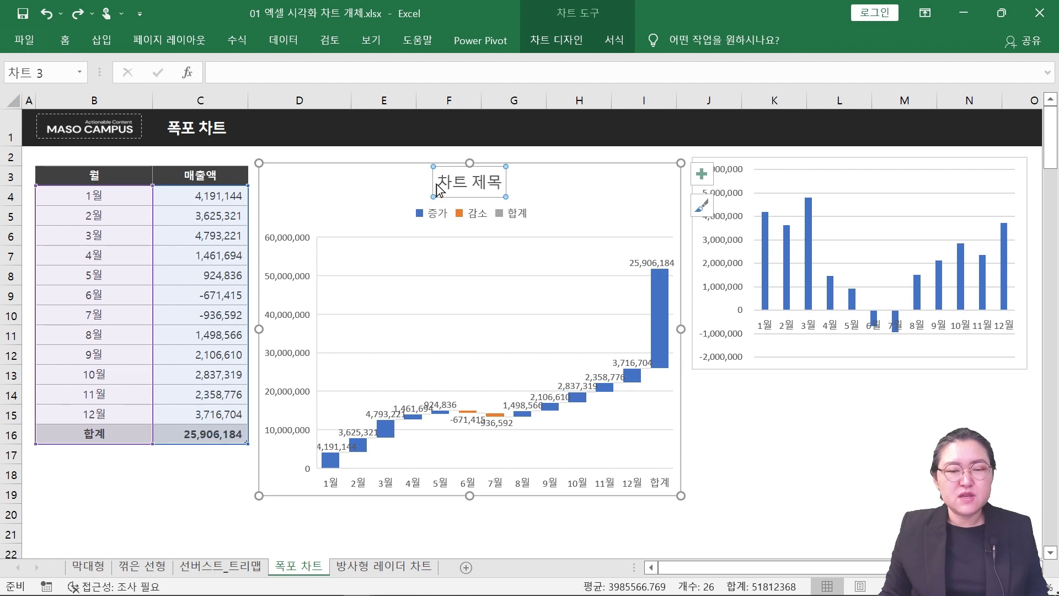
pyautogui.click(701, 174)
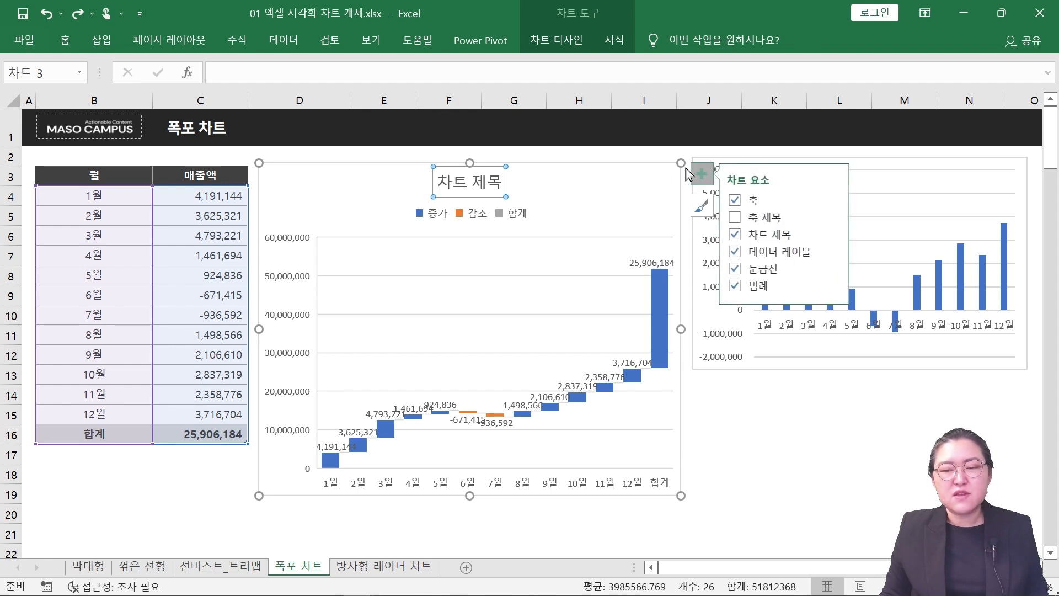
pyautogui.click(738, 234)
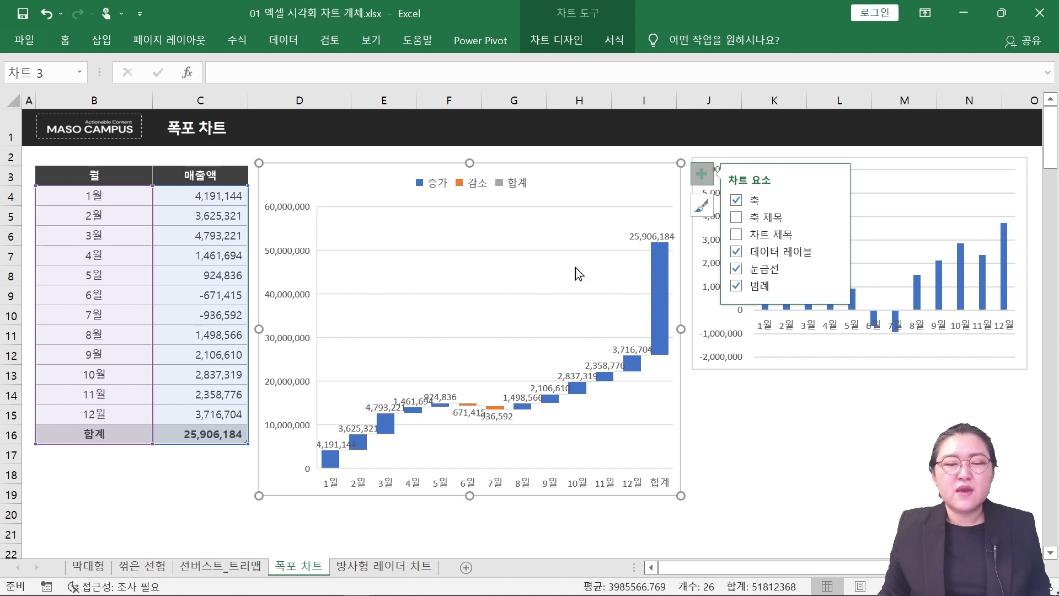
pyautogui.click(714, 427)
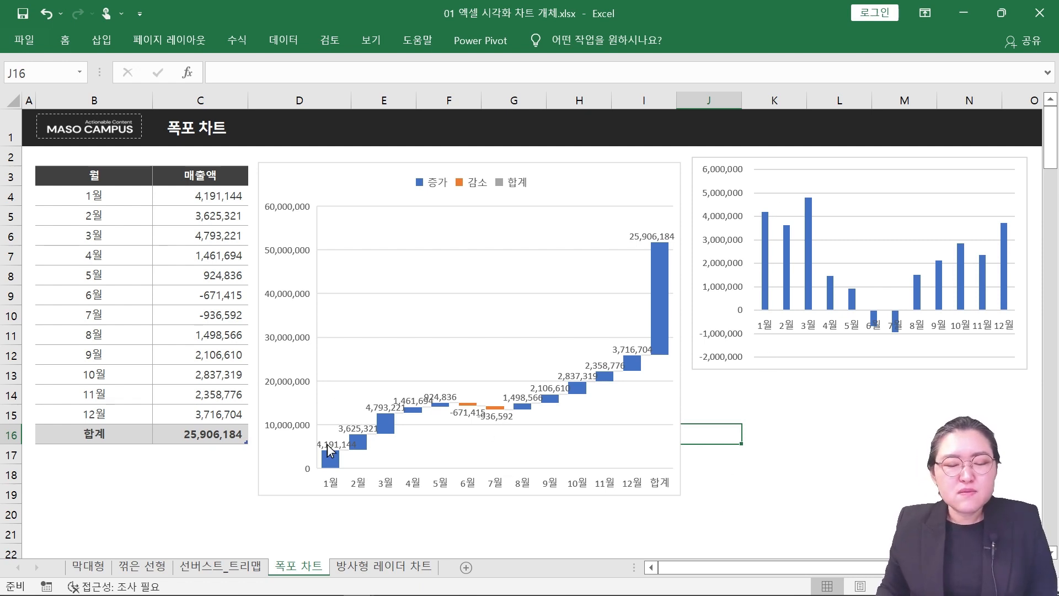
# - Hide the data labels (데이터 레이블) on the waterfall chart
pyautogui.moveTo(328, 449)
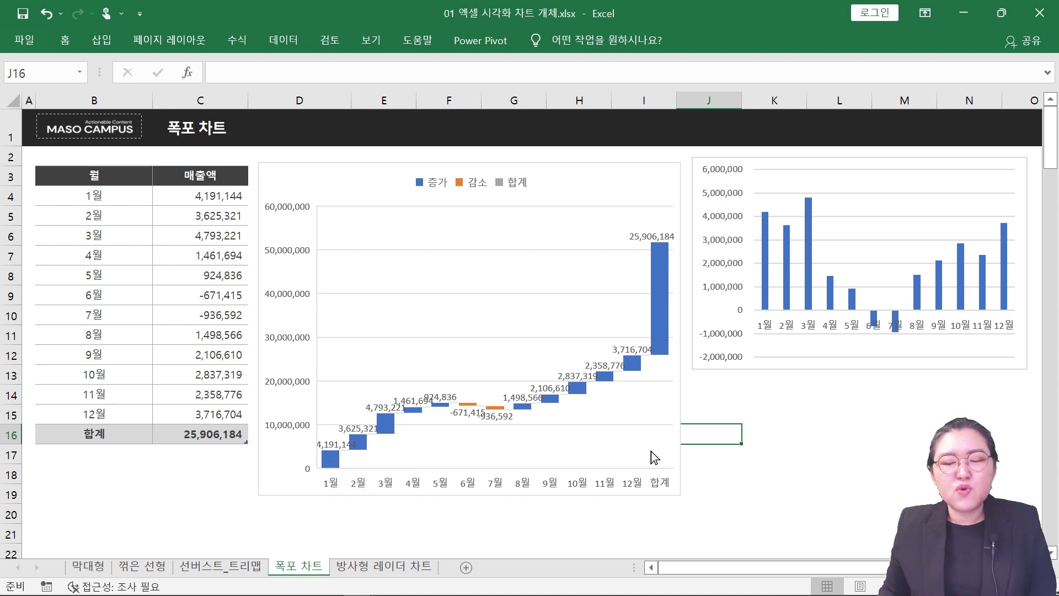
pyautogui.click(627, 173)
pyautogui.click(703, 174)
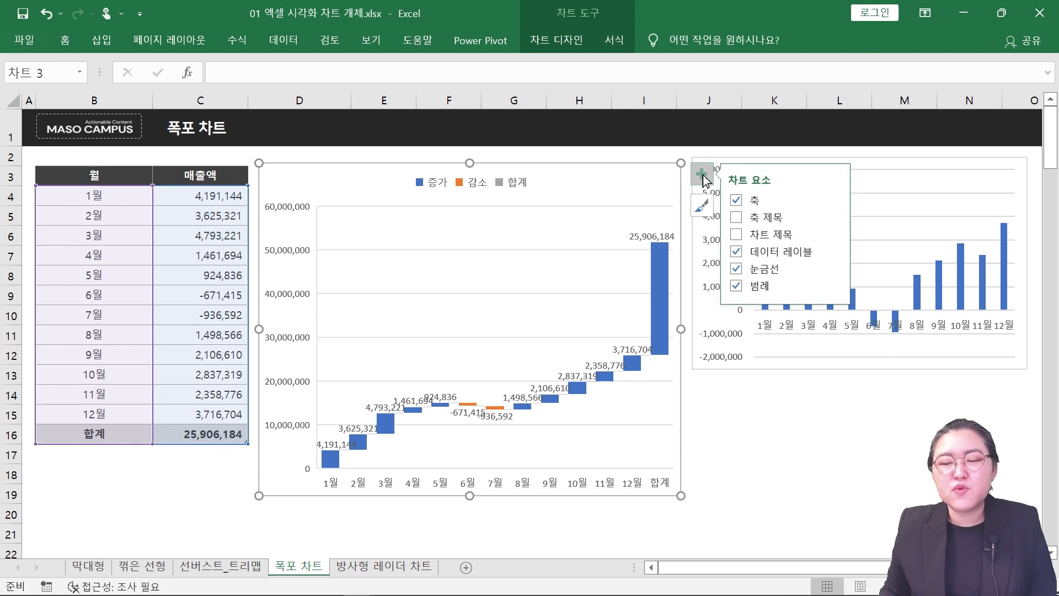
pyautogui.click(736, 251)
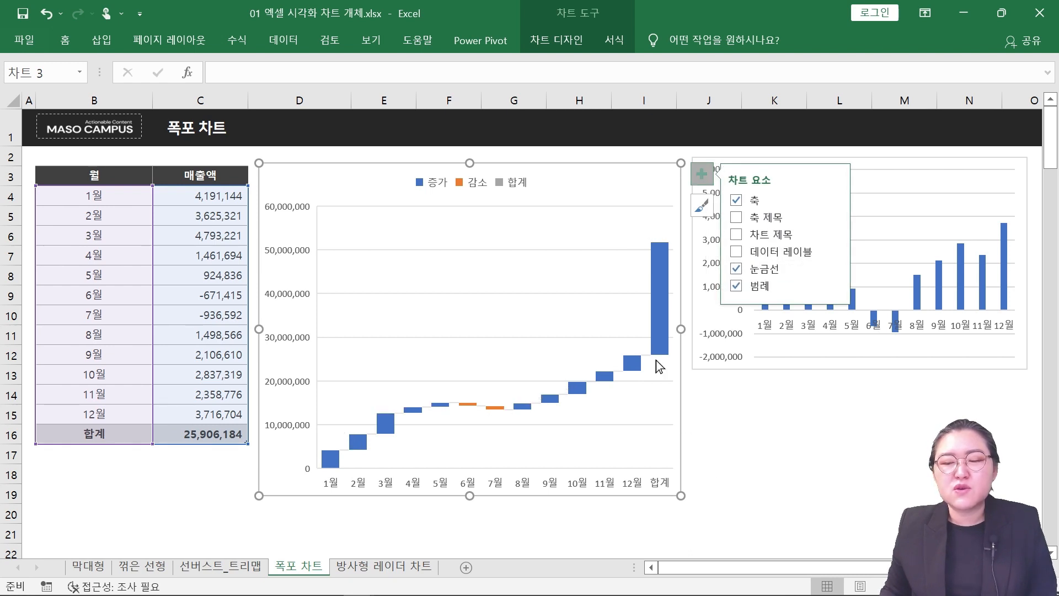
pyautogui.click(723, 421)
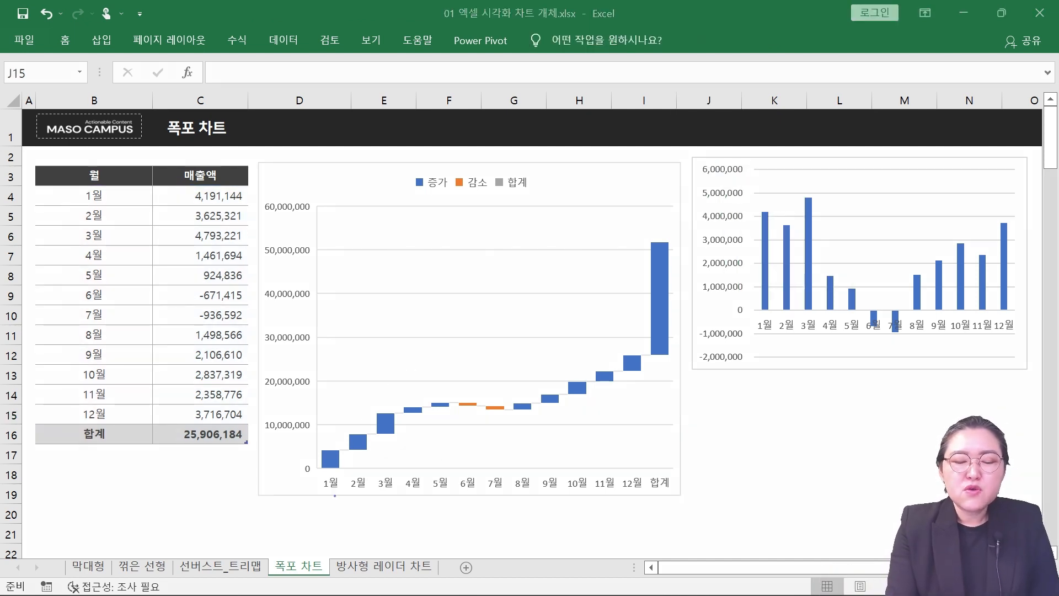
pyautogui.click(641, 490)
pyautogui.moveTo(320, 505); pyautogui.dragTo(642, 498)
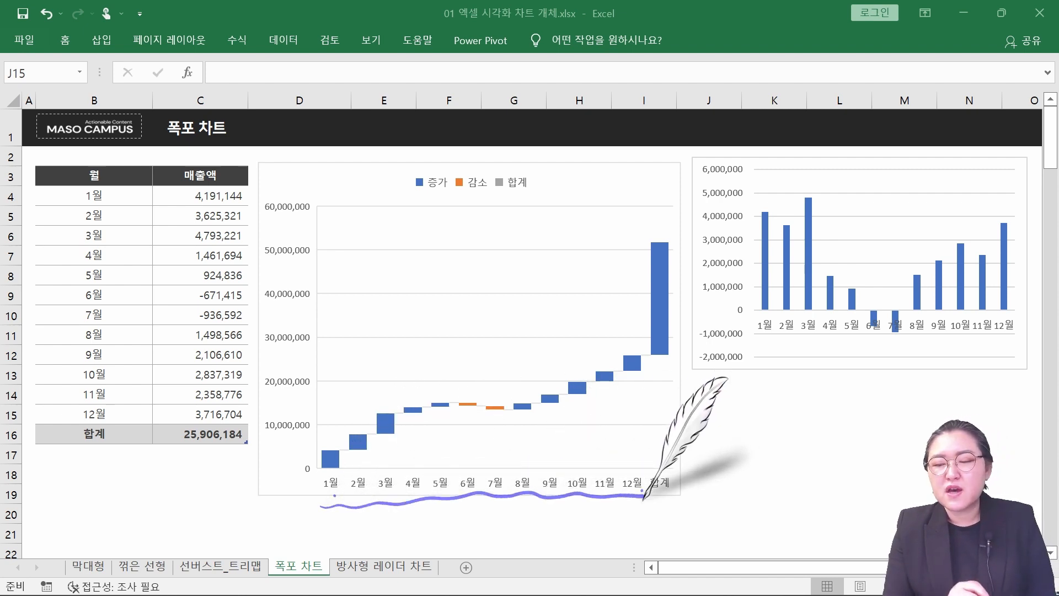
pyautogui.press('Escape')
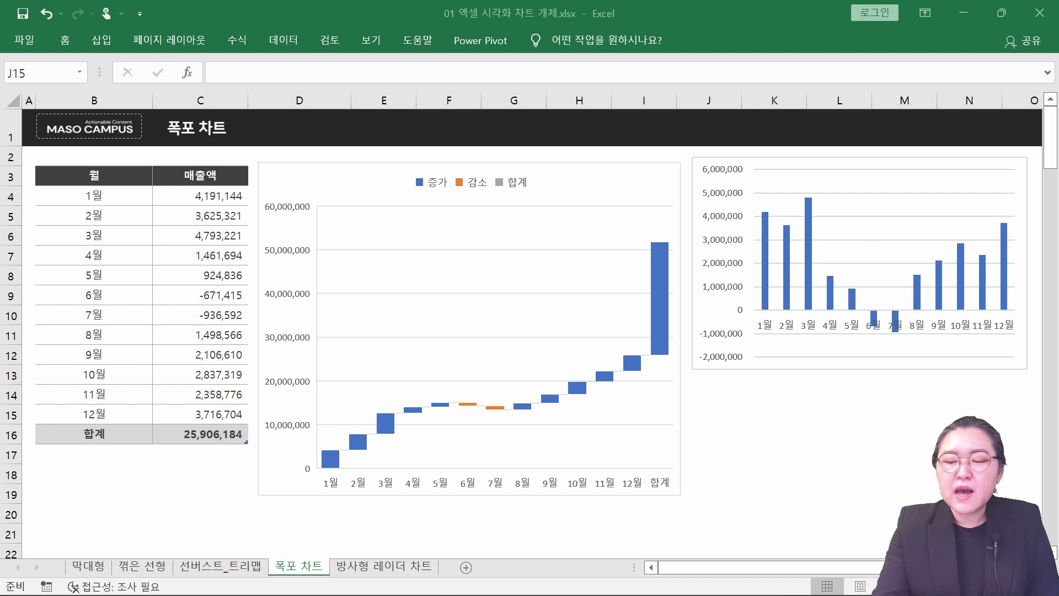
pyautogui.moveTo(240, 173)
pyautogui.mouseDown()
pyautogui.moveTo(56, 171)
pyautogui.moveTo(69, 465)
pyautogui.mouseUp()
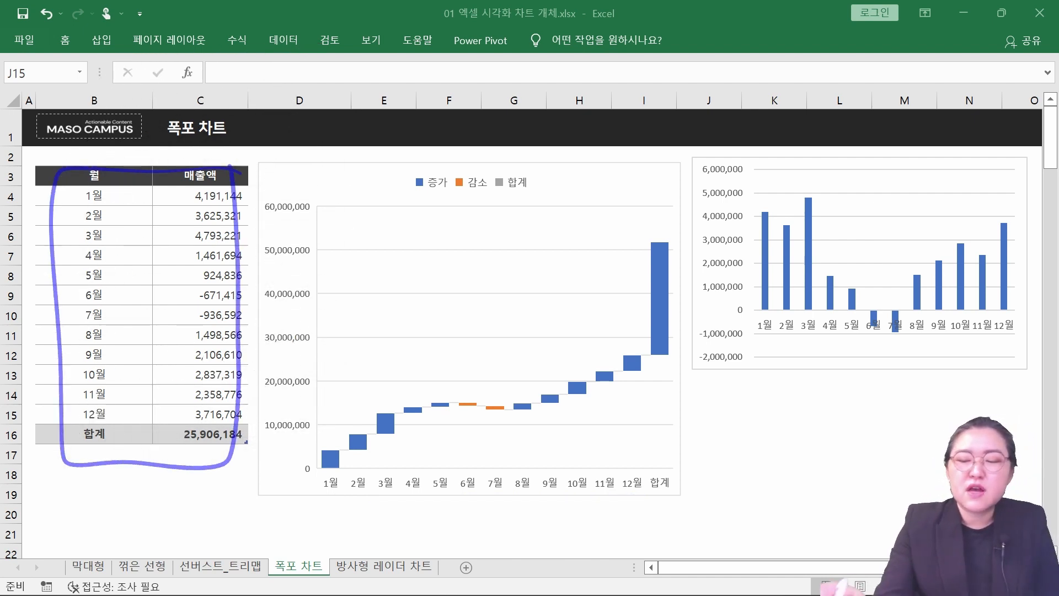
pyautogui.press('Escape')
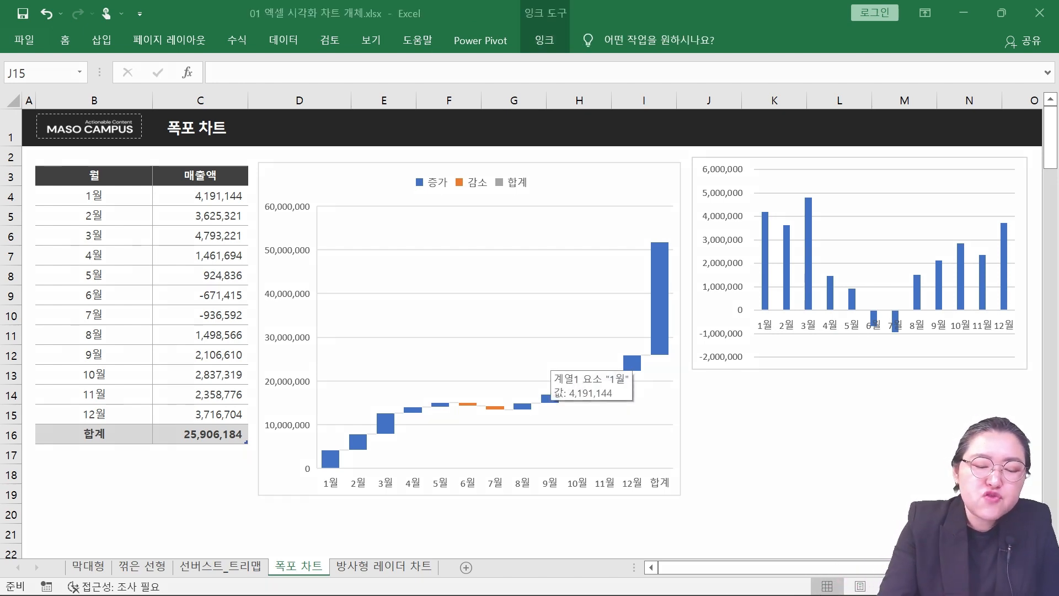
pyautogui.moveTo(331, 432)
pyautogui.mouseDown()
pyautogui.moveTo(317, 480)
pyautogui.moveTo(343, 452)
pyautogui.moveTo(335, 498)
pyautogui.mouseUp()
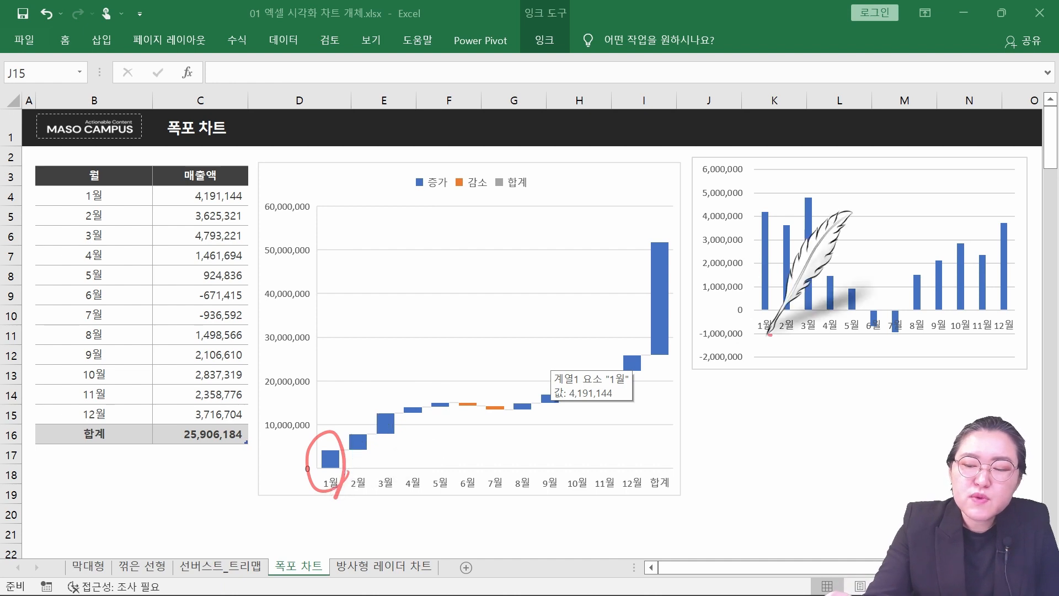
pyautogui.moveTo(770, 334)
pyautogui.mouseDown()
pyautogui.moveTo(754, 202)
pyautogui.moveTo(761, 331)
pyautogui.moveTo(780, 213)
pyautogui.moveTo(784, 235)
pyautogui.moveTo(781, 330)
pyautogui.mouseUp()
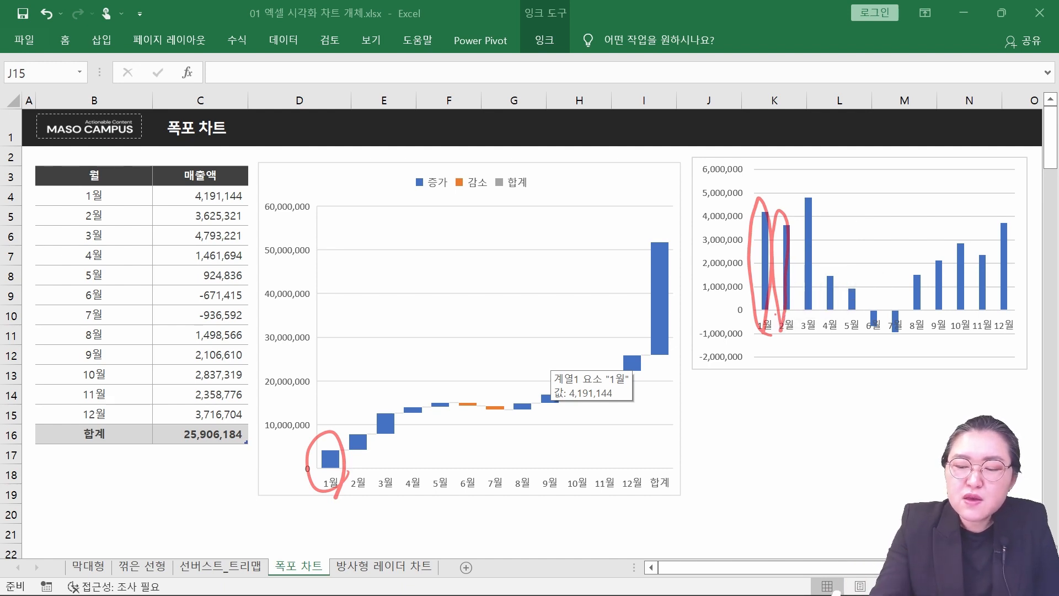
pyautogui.moveTo(724, 311)
pyautogui.mouseDown()
pyautogui.moveTo(1018, 310)
pyautogui.moveTo(983, 255)
pyautogui.moveTo(986, 313)
pyautogui.moveTo(1004, 237)
pyautogui.moveTo(1013, 310)
pyautogui.mouseUp()
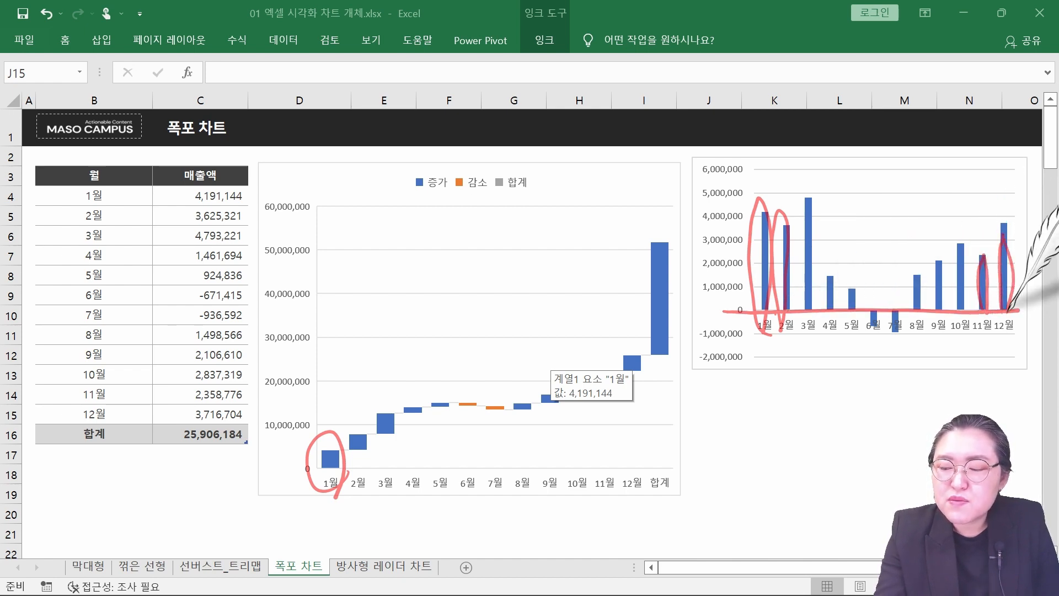
pyautogui.moveTo(889, 311)
pyautogui.mouseDown()
pyautogui.moveTo(892, 359)
pyautogui.moveTo(896, 331)
pyautogui.mouseUp()
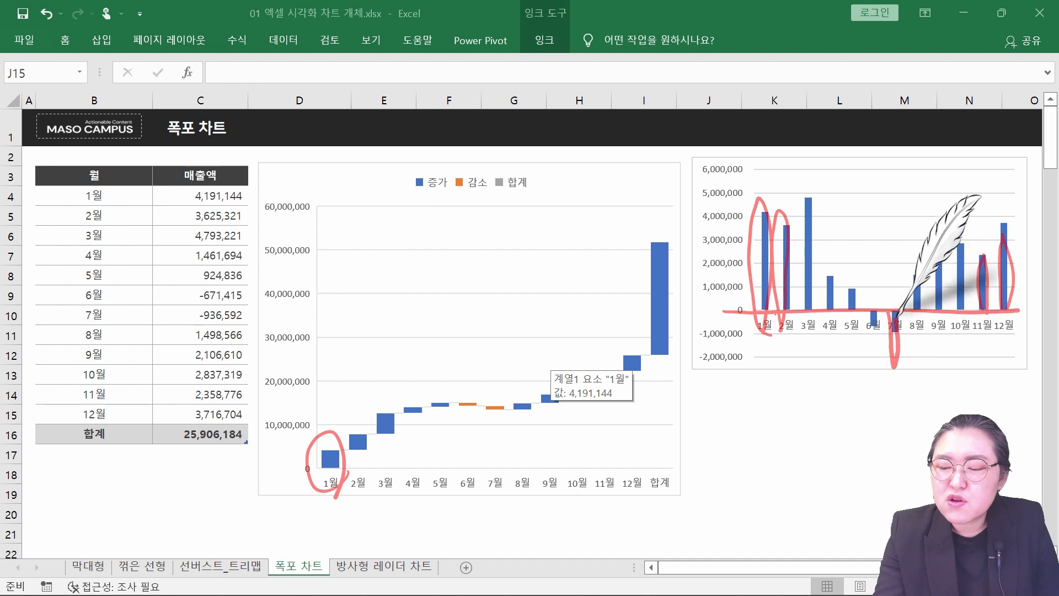
pyautogui.moveTo(948, 308)
pyautogui.mouseDown()
pyautogui.moveTo(964, 285)
pyautogui.moveTo(964, 309)
pyautogui.mouseUp()
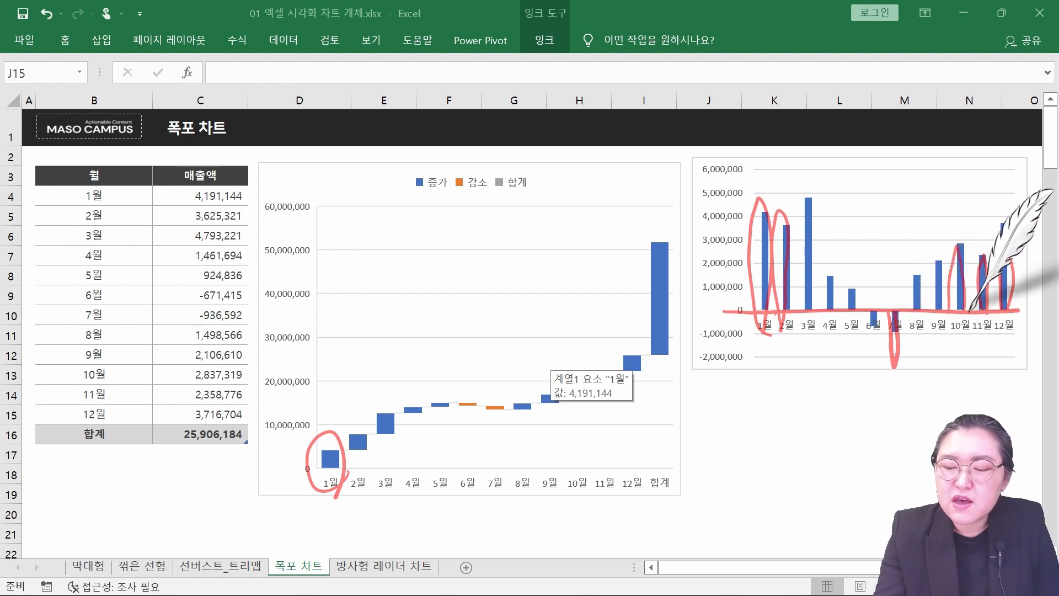
pyautogui.press('e')
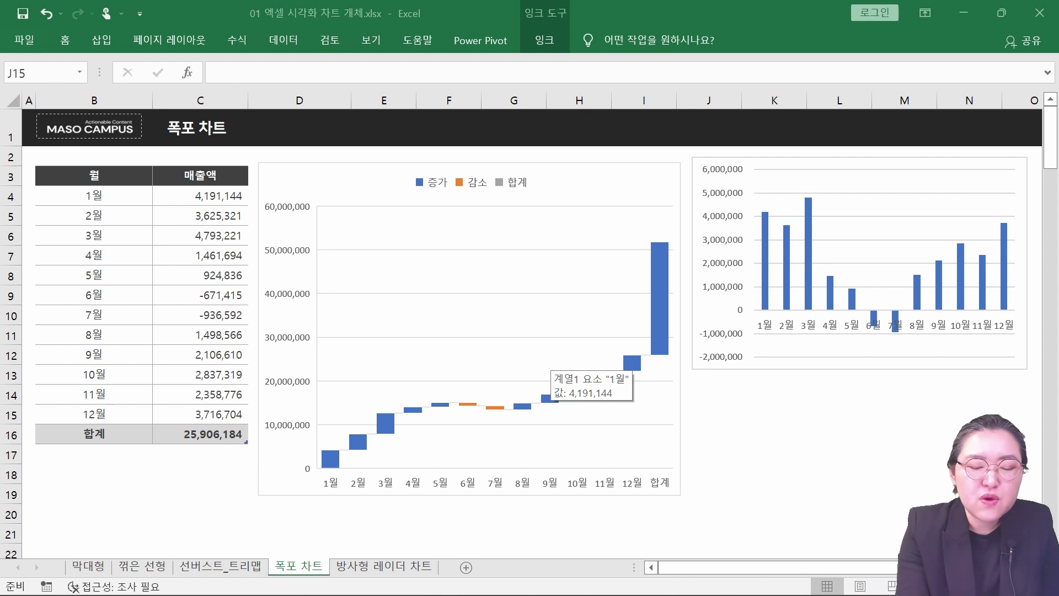
pyautogui.moveTo(321, 467)
pyautogui.mouseDown()
pyautogui.moveTo(323, 453)
pyautogui.moveTo(339, 451)
pyautogui.moveTo(338, 469)
pyautogui.moveTo(339, 455)
pyautogui.moveTo(372, 451)
pyautogui.moveTo(350, 434)
pyautogui.moveTo(366, 433)
pyautogui.moveTo(366, 446)
pyautogui.moveTo(394, 433)
pyautogui.mouseUp()
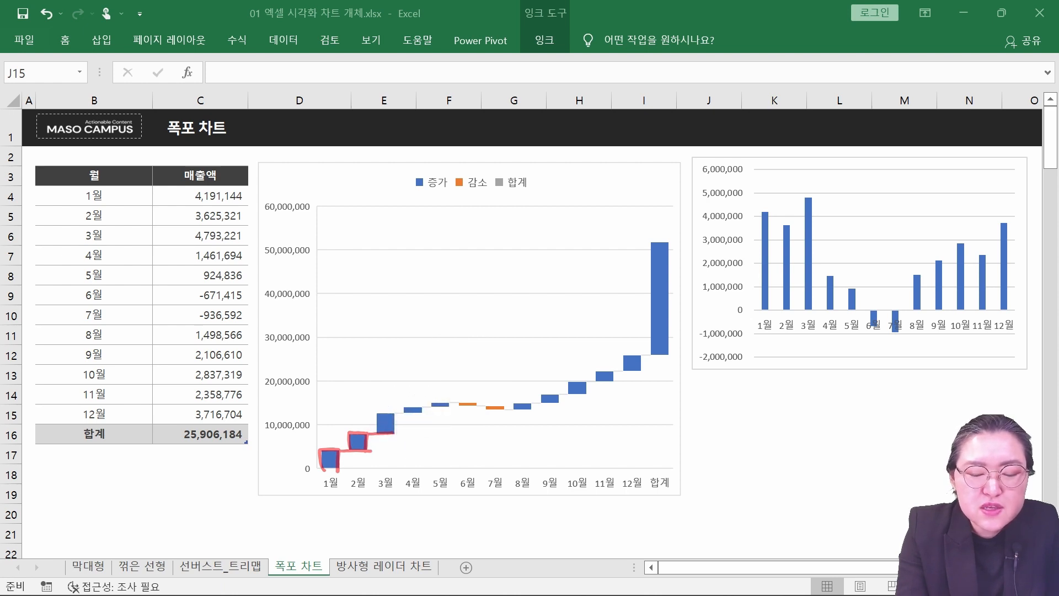
pyautogui.moveTo(377, 431)
pyautogui.mouseDown()
pyautogui.moveTo(384, 411)
pyautogui.moveTo(394, 429)
pyautogui.mouseUp()
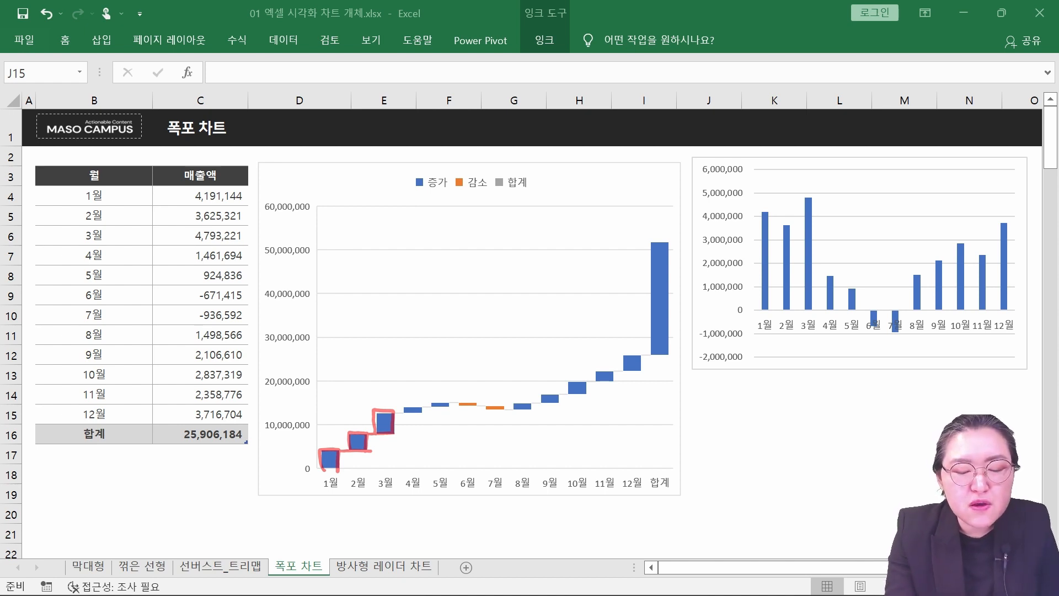
pyautogui.moveTo(411, 399); pyautogui.dragTo(409, 400)
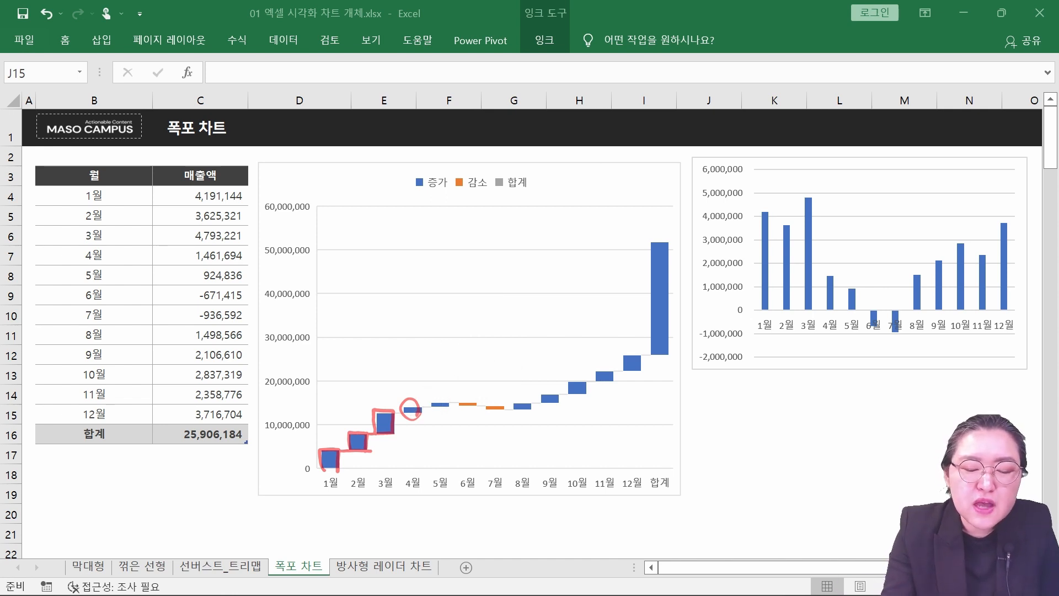
pyautogui.moveTo(355, 454)
pyautogui.mouseDown()
pyautogui.moveTo(354, 470)
pyautogui.moveTo(393, 462)
pyautogui.mouseUp()
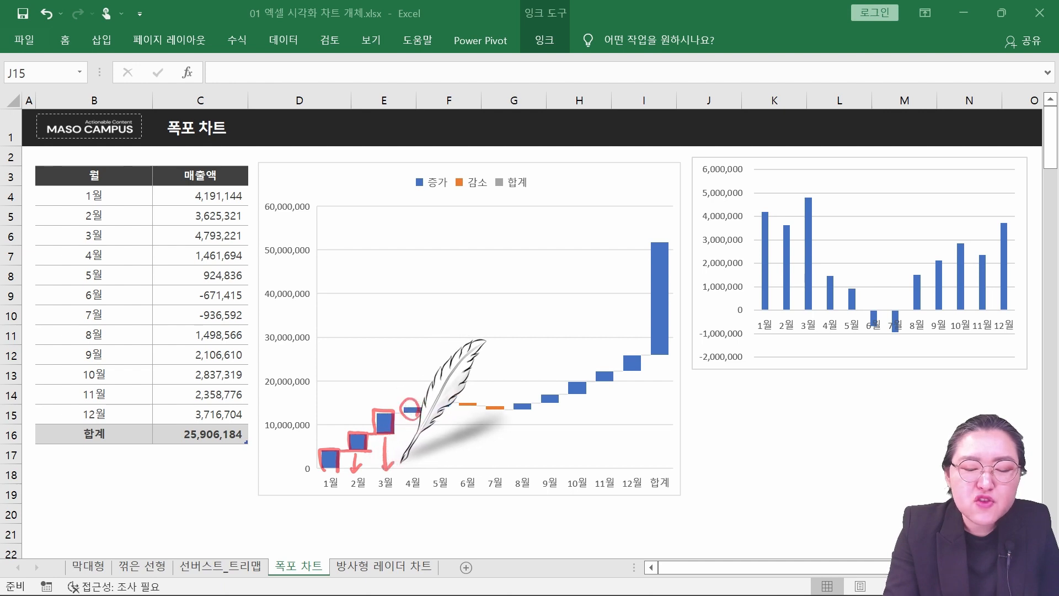
pyautogui.moveTo(412, 423)
pyautogui.mouseDown()
pyautogui.moveTo(411, 470)
pyautogui.moveTo(423, 458)
pyautogui.mouseUp()
pyautogui.moveTo(1012, 349)
pyautogui.mouseDown()
pyautogui.moveTo(787, 390)
pyautogui.moveTo(1014, 276)
pyautogui.moveTo(959, 368)
pyautogui.mouseUp()
pyautogui.press('Escape')
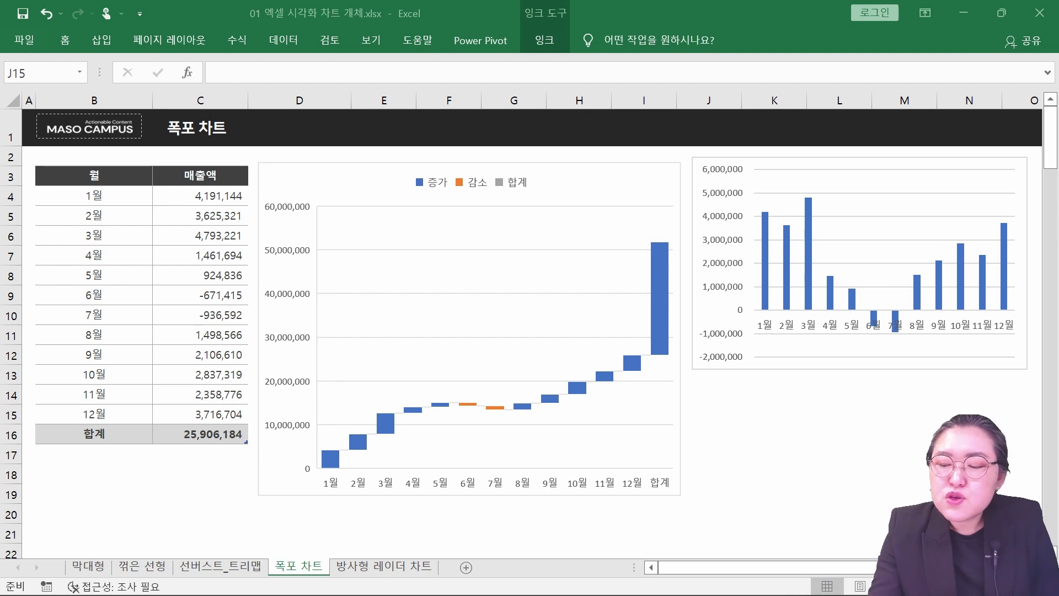
pyautogui.moveTo(905, 334)
pyautogui.mouseDown()
pyautogui.moveTo(855, 327)
pyautogui.moveTo(904, 340)
pyautogui.mouseUp()
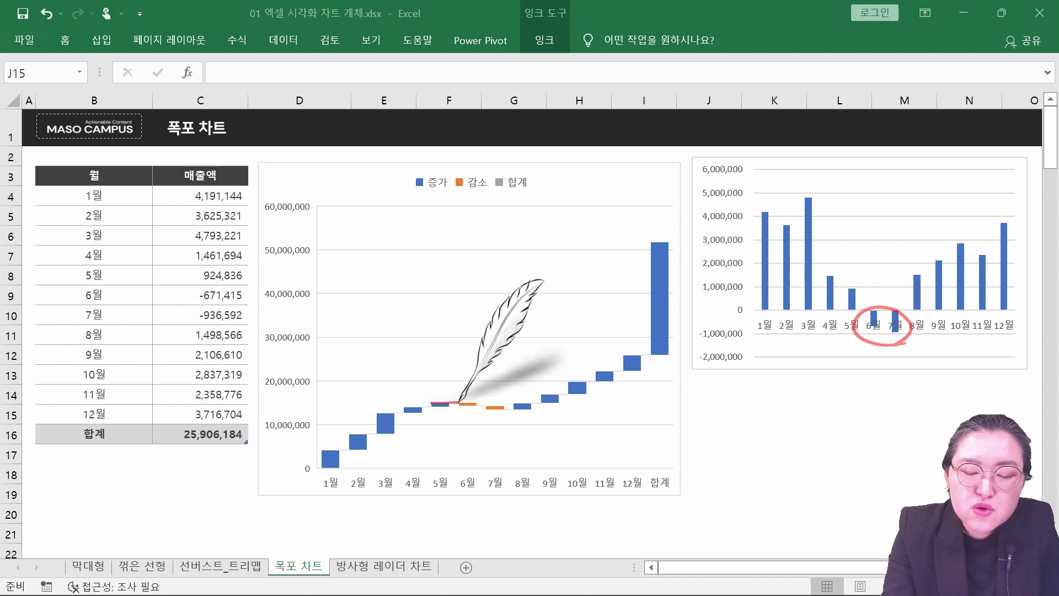
pyautogui.moveTo(431, 402)
pyautogui.mouseDown()
pyautogui.moveTo(478, 406)
pyautogui.moveTo(458, 401)
pyautogui.mouseUp()
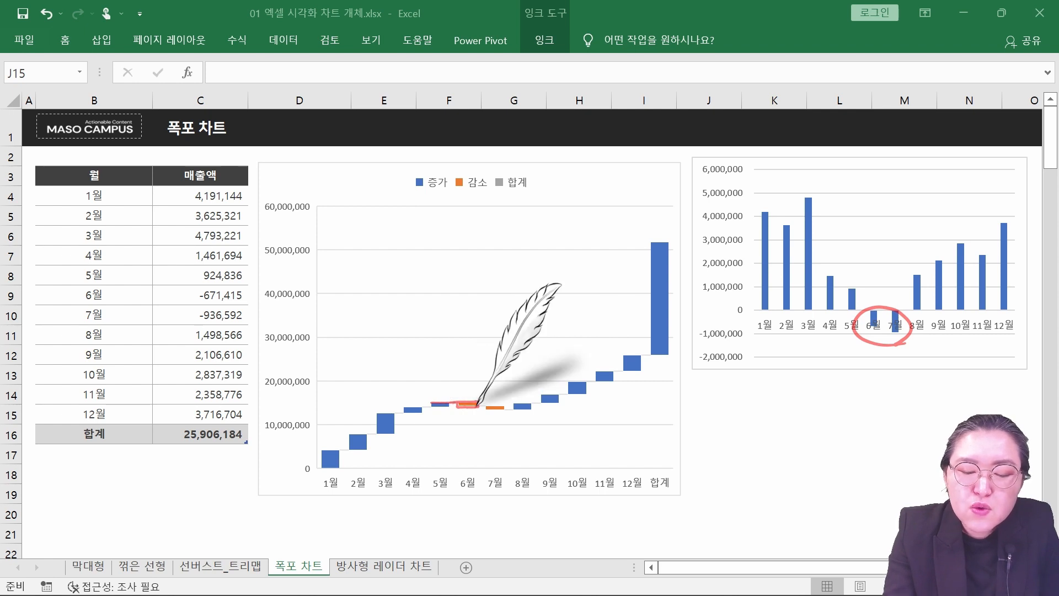
pyautogui.moveTo(486, 405)
pyautogui.mouseDown()
pyautogui.moveTo(541, 409)
pyautogui.moveTo(580, 377)
pyautogui.moveTo(589, 388)
pyautogui.moveTo(640, 356)
pyautogui.mouseUp()
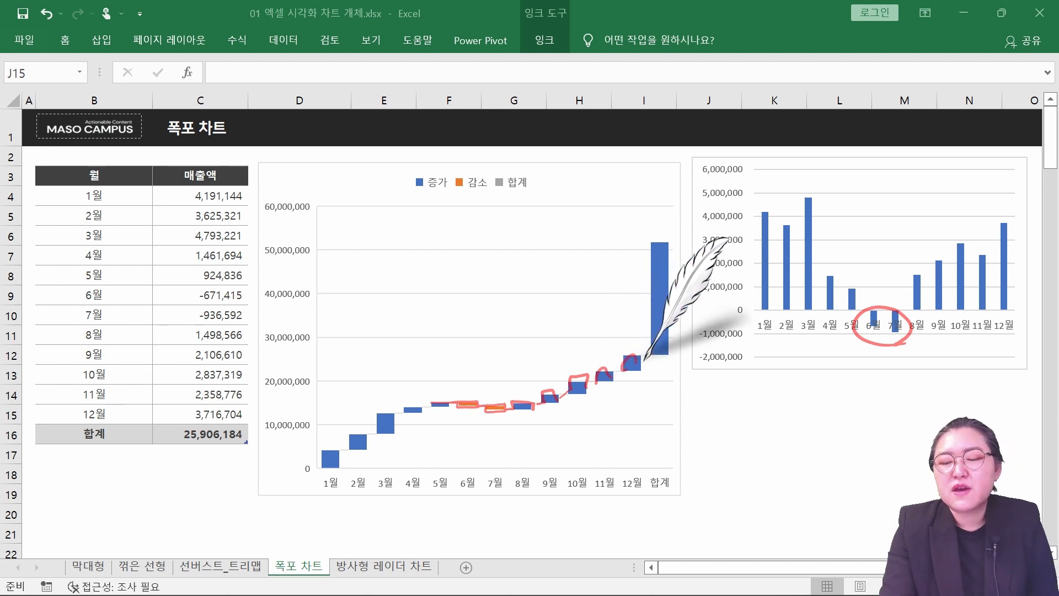
pyautogui.press('Escape')
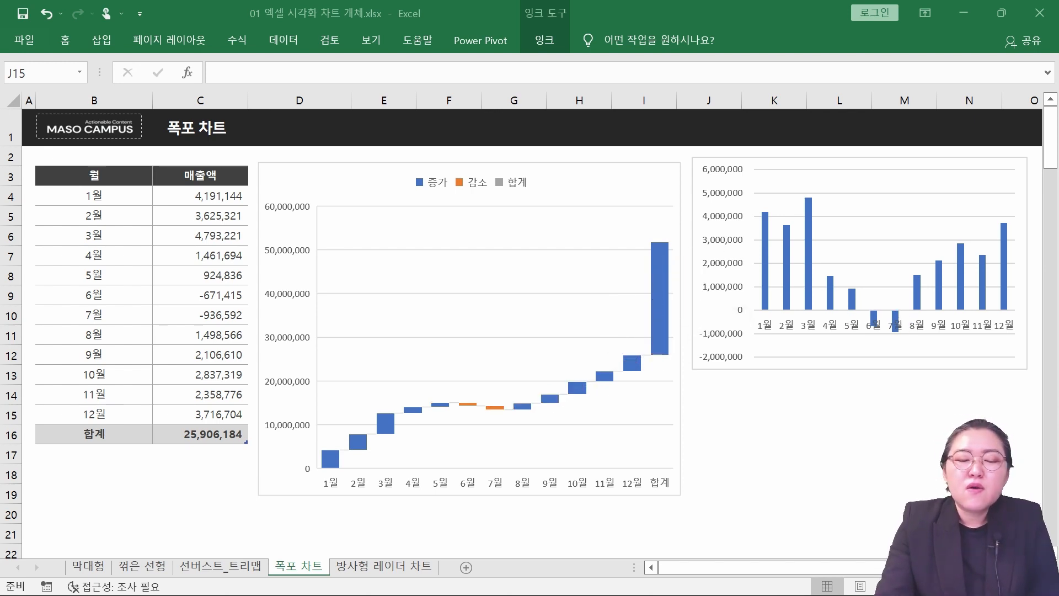
pyautogui.moveTo(330, 479)
pyautogui.mouseDown()
pyautogui.moveTo(326, 442)
pyautogui.moveTo(375, 427)
pyautogui.mouseUp()
pyautogui.moveTo(463, 403)
pyautogui.mouseDown()
pyautogui.moveTo(465, 423)
pyautogui.moveTo(475, 416)
pyautogui.mouseUp()
pyautogui.moveTo(499, 393); pyautogui.dragTo(497, 419)
pyautogui.moveTo(488, 413); pyautogui.dragTo(507, 414)
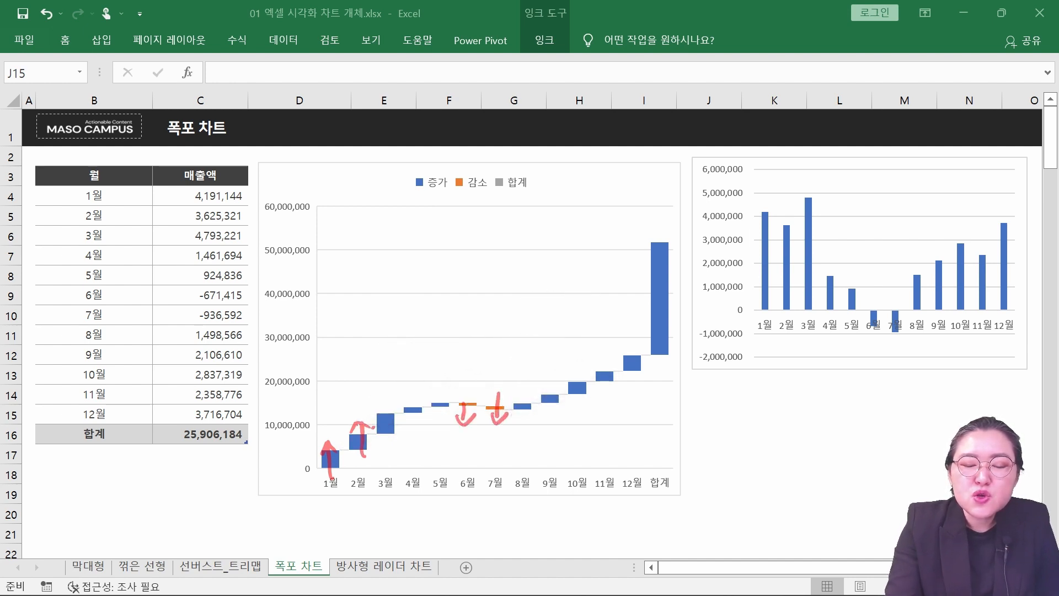
pyautogui.moveTo(325, 474); pyautogui.dragTo(439, 397)
pyautogui.moveTo(528, 408)
pyautogui.mouseDown()
pyautogui.moveTo(606, 386)
pyautogui.moveTo(646, 356)
pyautogui.mouseUp()
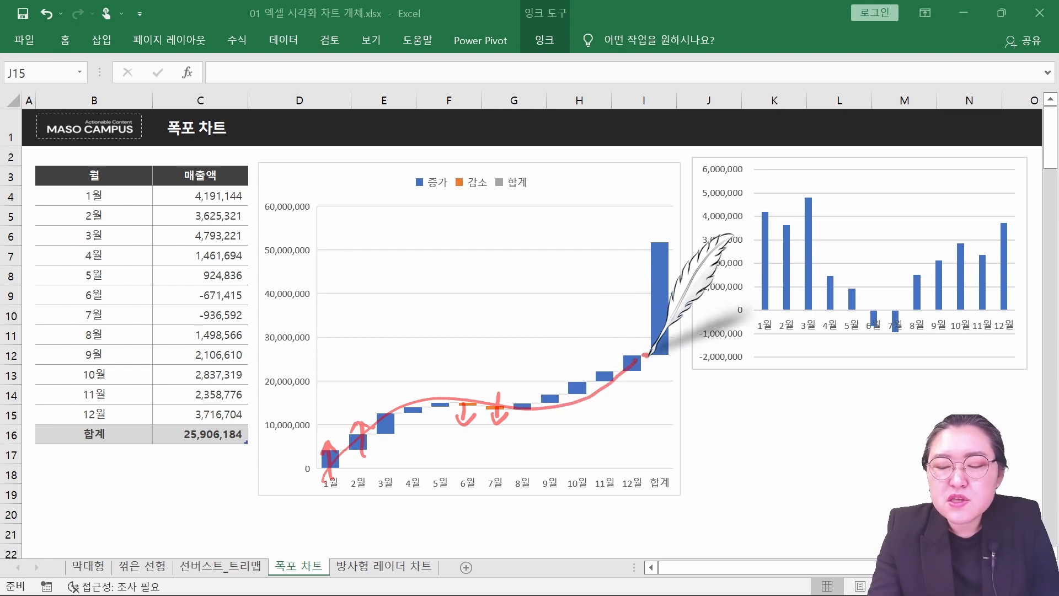
pyautogui.moveTo(651, 355); pyautogui.dragTo(639, 472)
pyautogui.moveTo(652, 356); pyautogui.dragTo(648, 471)
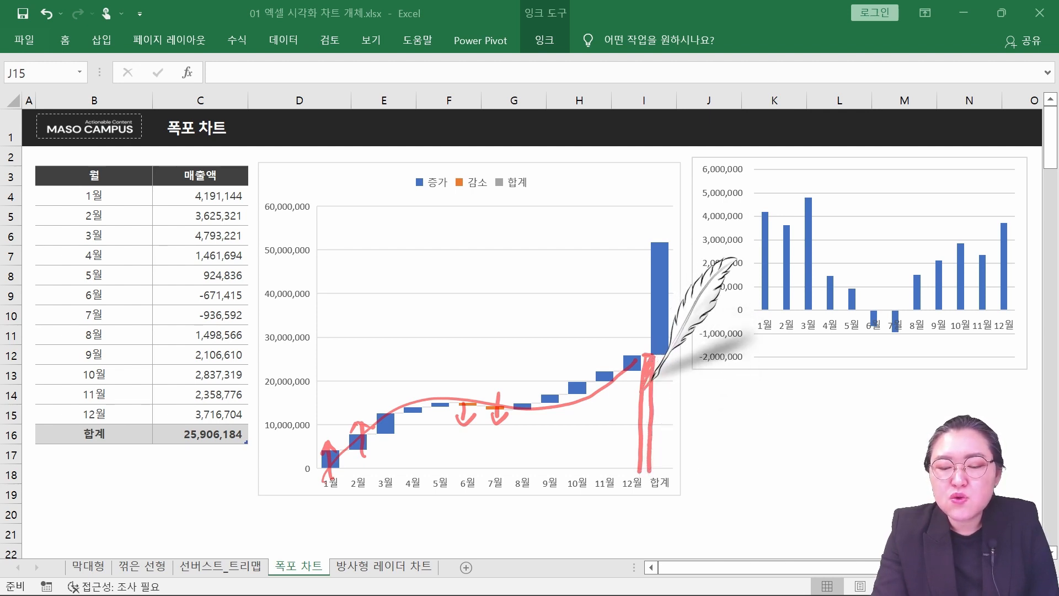
pyautogui.moveTo(651, 380); pyautogui.dragTo(645, 476)
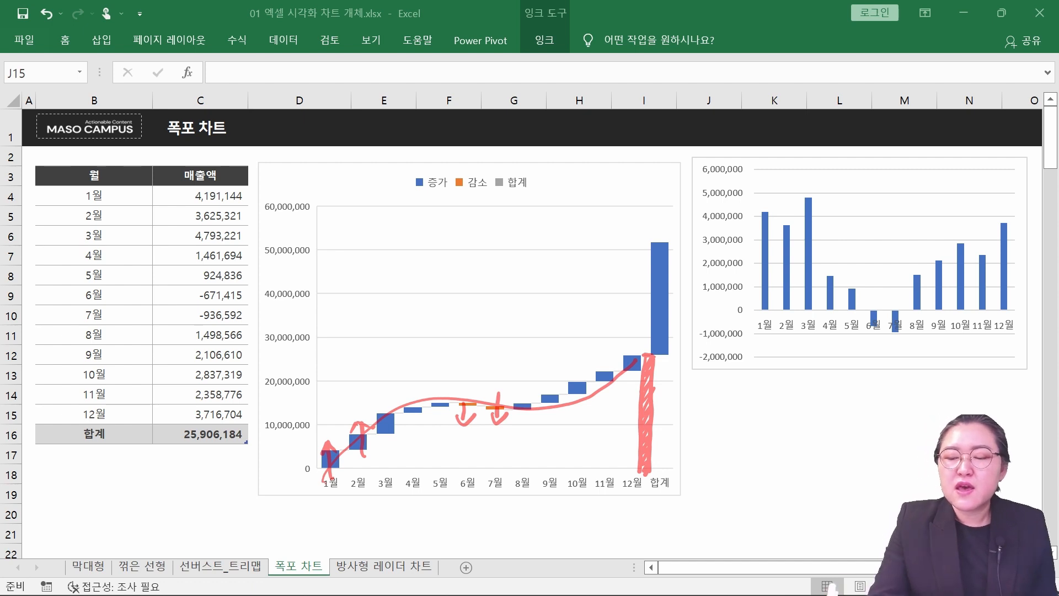
pyautogui.press('Escape')
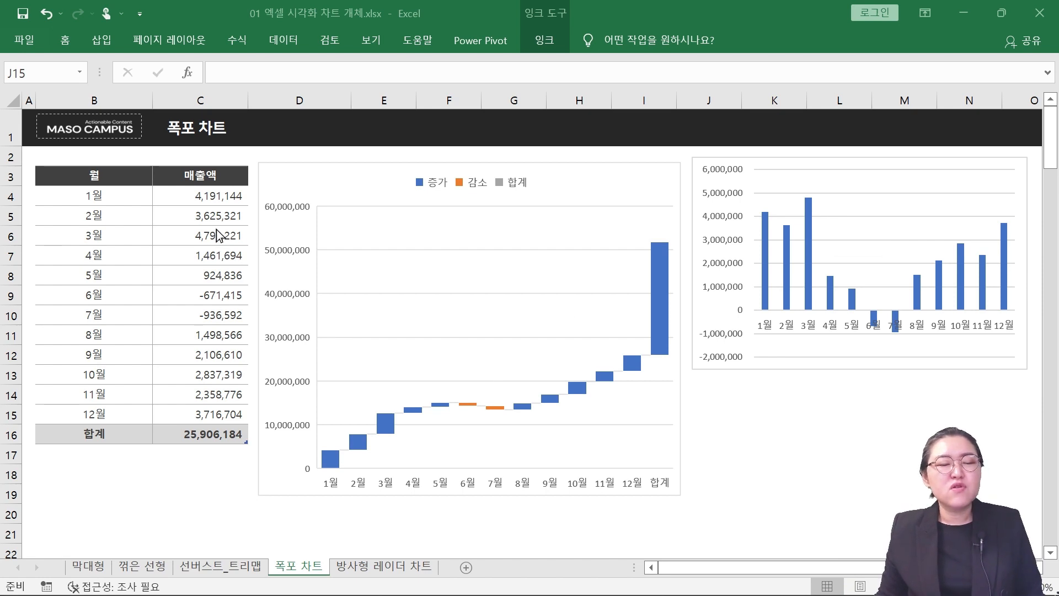
pyautogui.moveTo(219, 235); pyautogui.dragTo(222, 322)
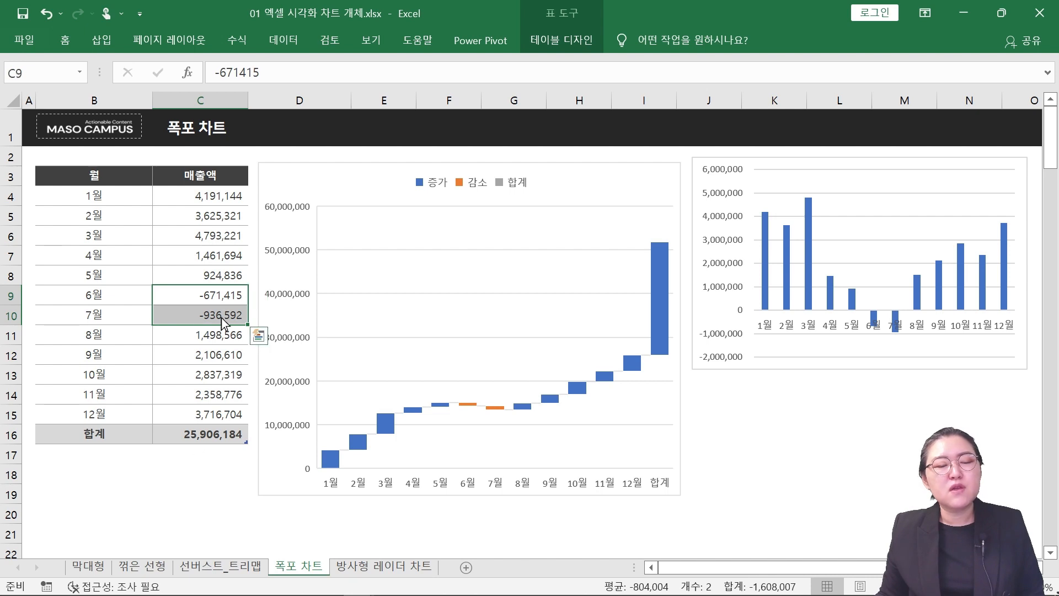
pyautogui.click(205, 377)
pyautogui.moveTo(196, 431); pyautogui.dragTo(91, 176)
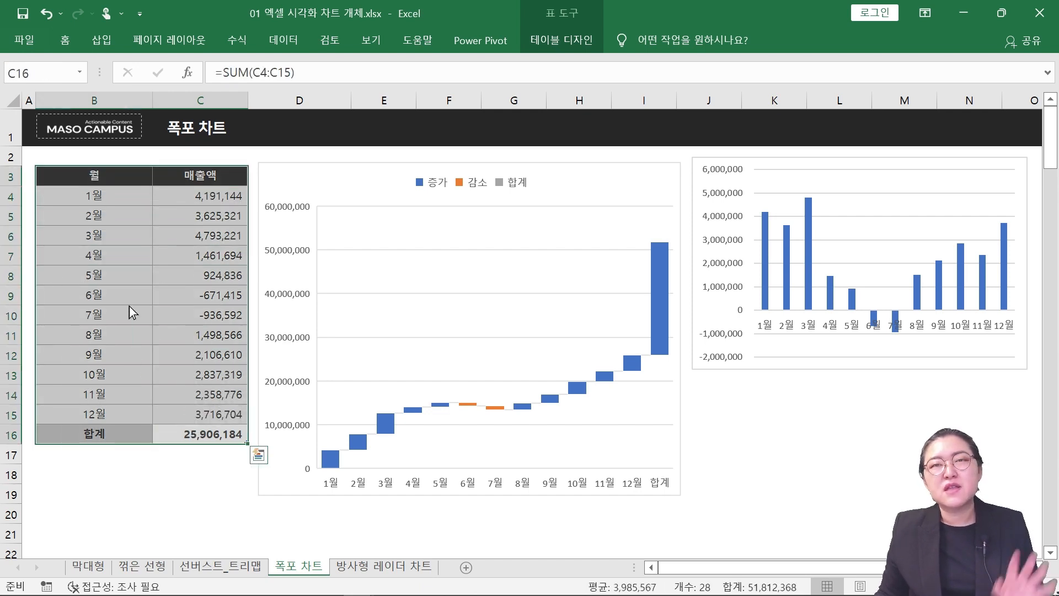
pyautogui.click(703, 417)
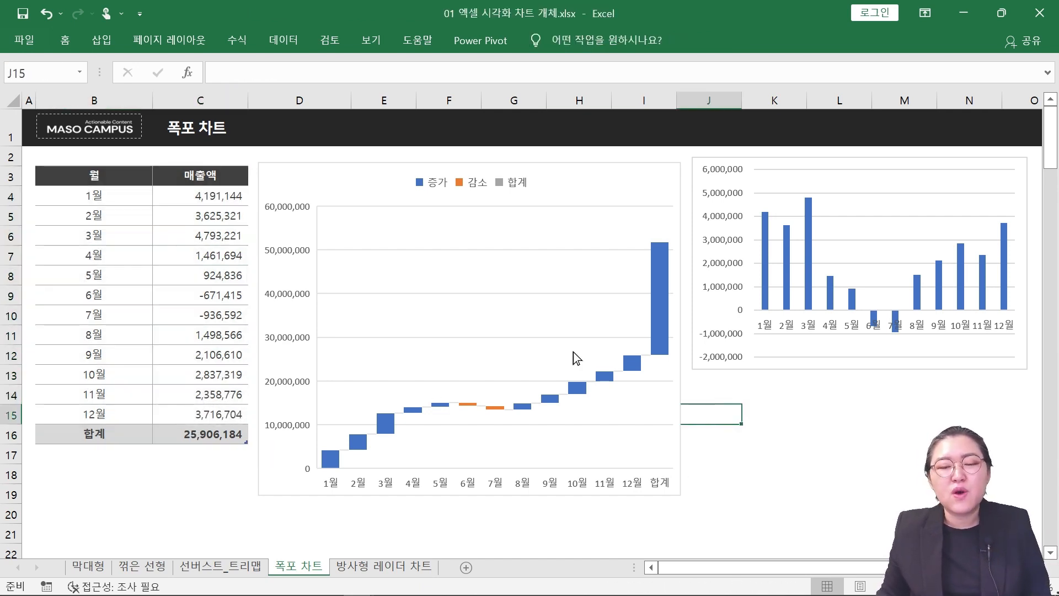
pyautogui.moveTo(657, 271)
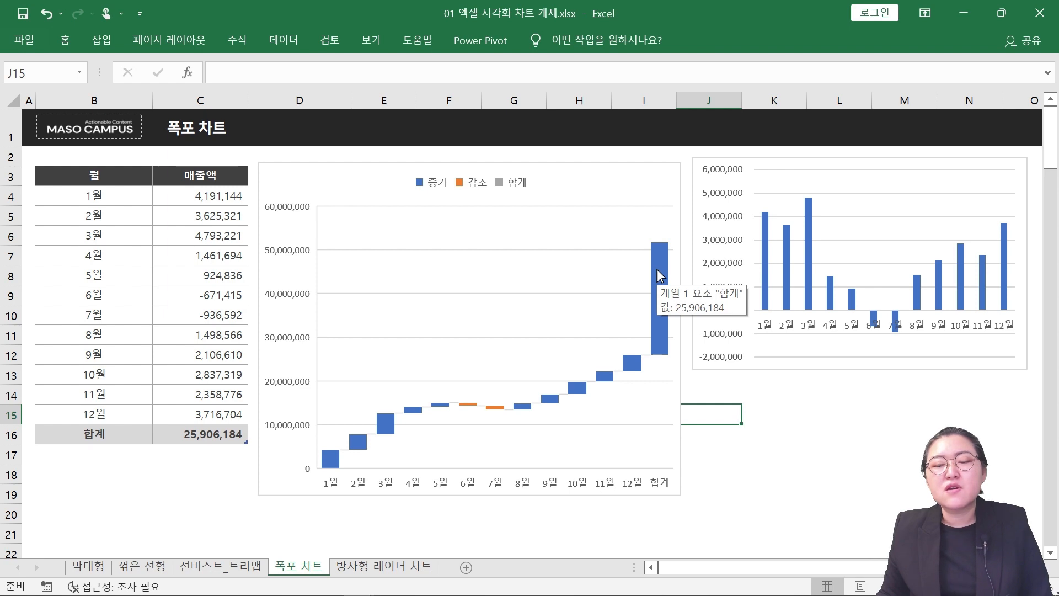
pyautogui.click(657, 269)
pyautogui.click(657, 269)
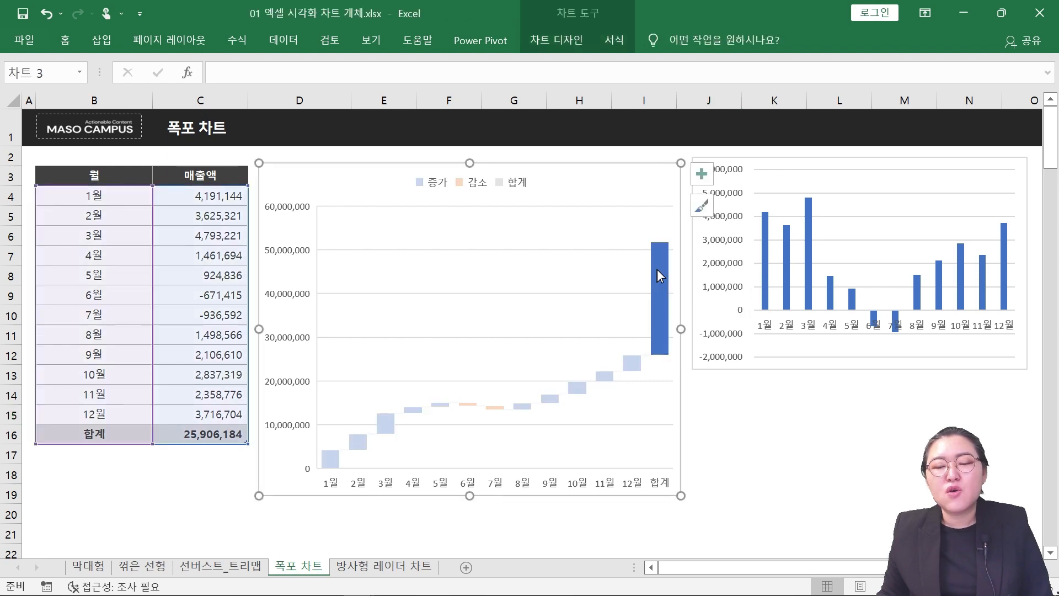
pyautogui.moveTo(657, 269)
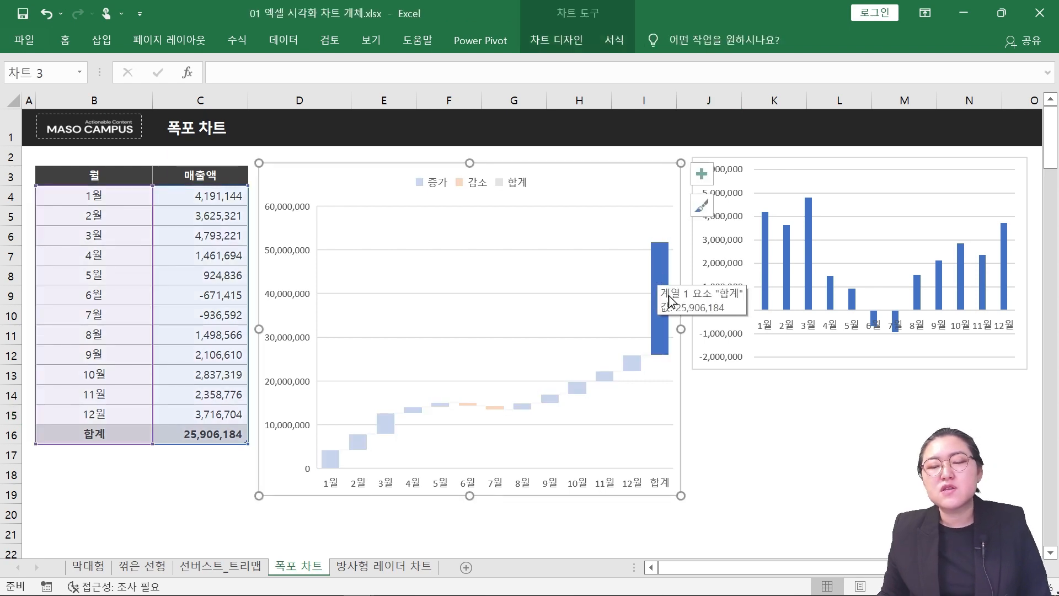
pyautogui.click(739, 440)
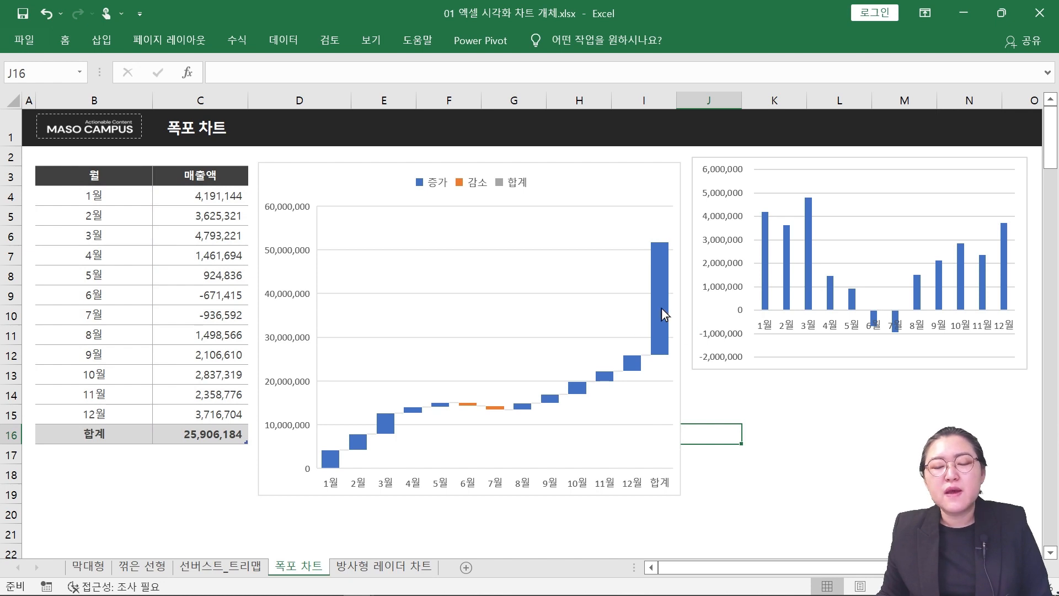
# - Set only the 합계 data point of the waterfall chart as a total (합계로 설정)
pyautogui.click(661, 307)
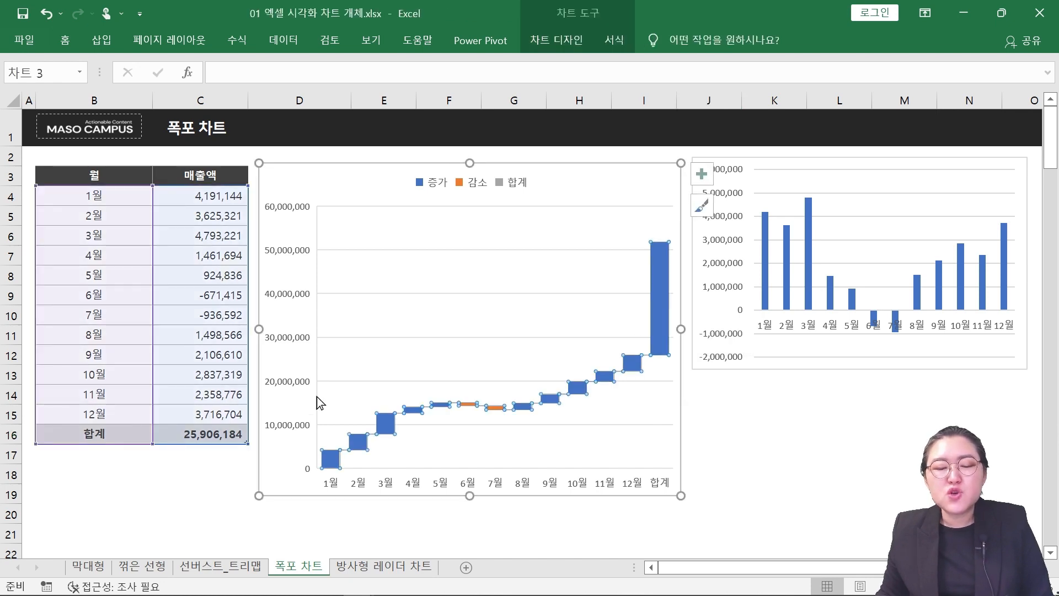
pyautogui.click(657, 278)
pyautogui.moveTo(655, 275)
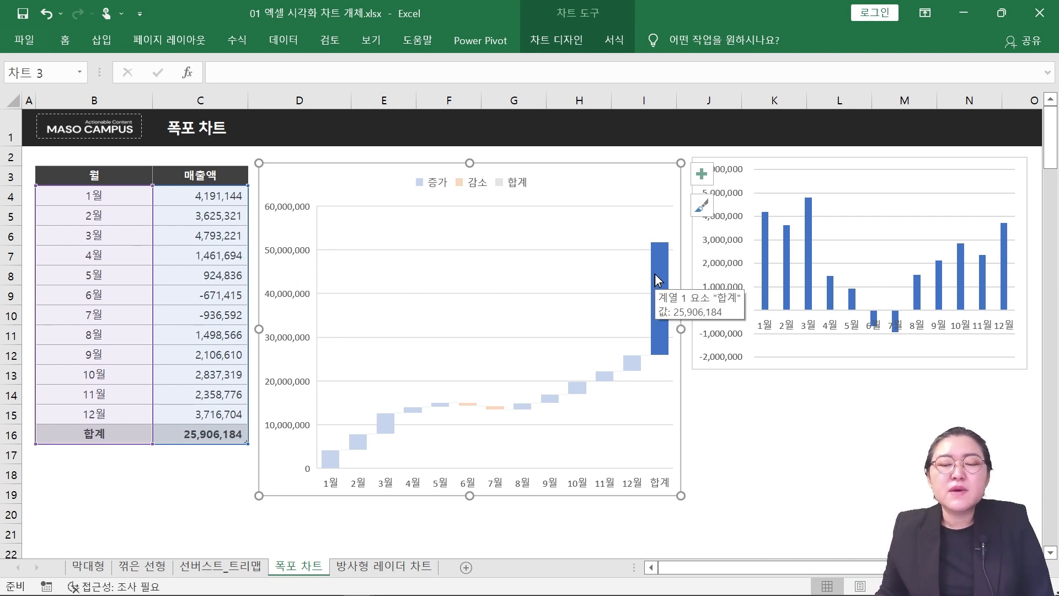
pyautogui.rightClick(654, 274)
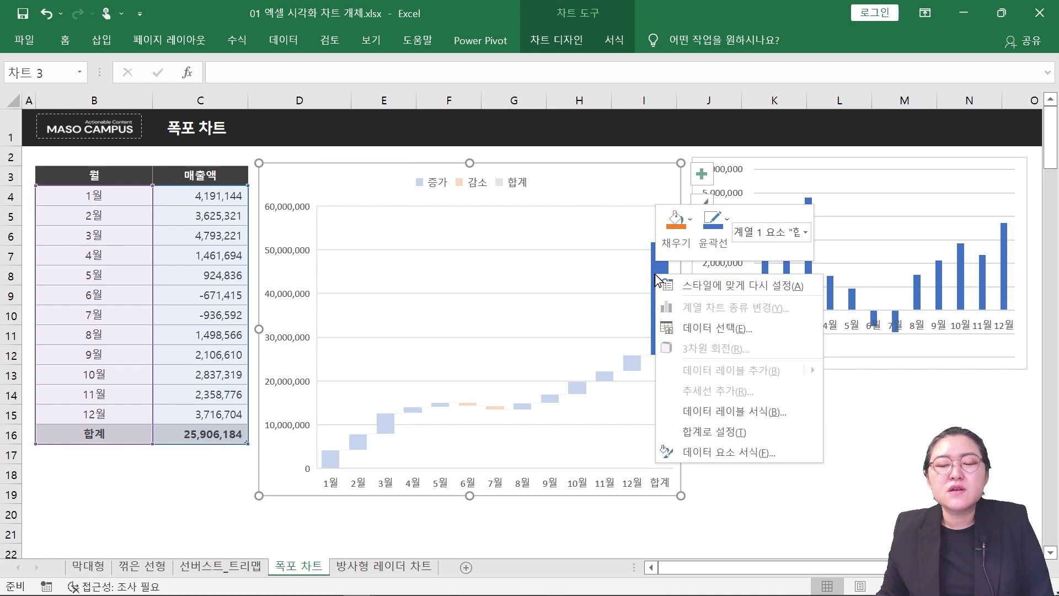
pyautogui.click(704, 432)
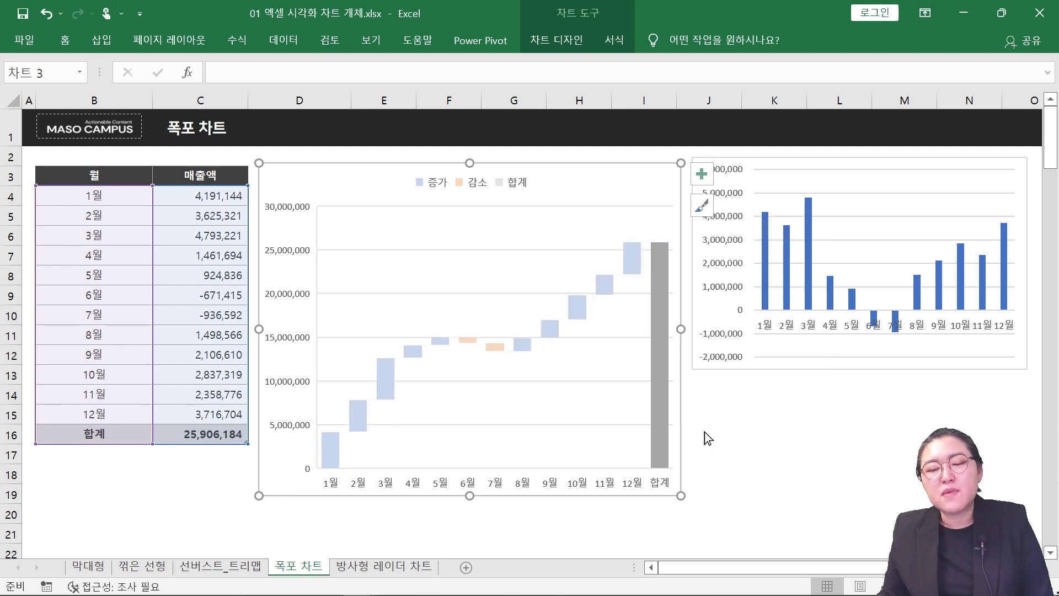
pyautogui.click(710, 475)
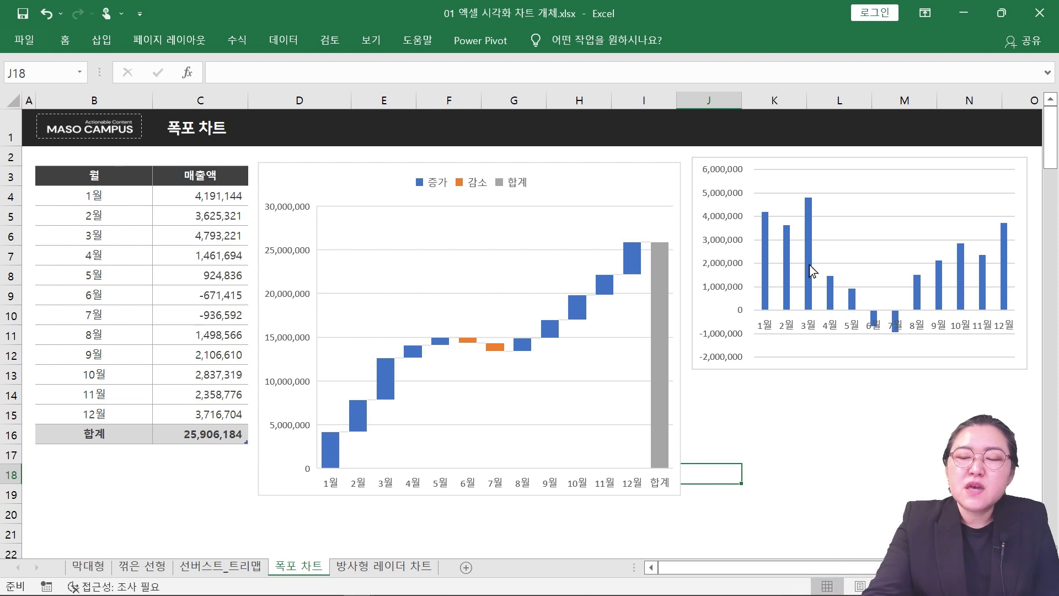
pyautogui.hotkey('ctrl', '2')
pyautogui.moveTo(675, 480)
pyautogui.mouseDown()
pyautogui.moveTo(645, 494)
pyautogui.moveTo(670, 496)
pyautogui.mouseUp()
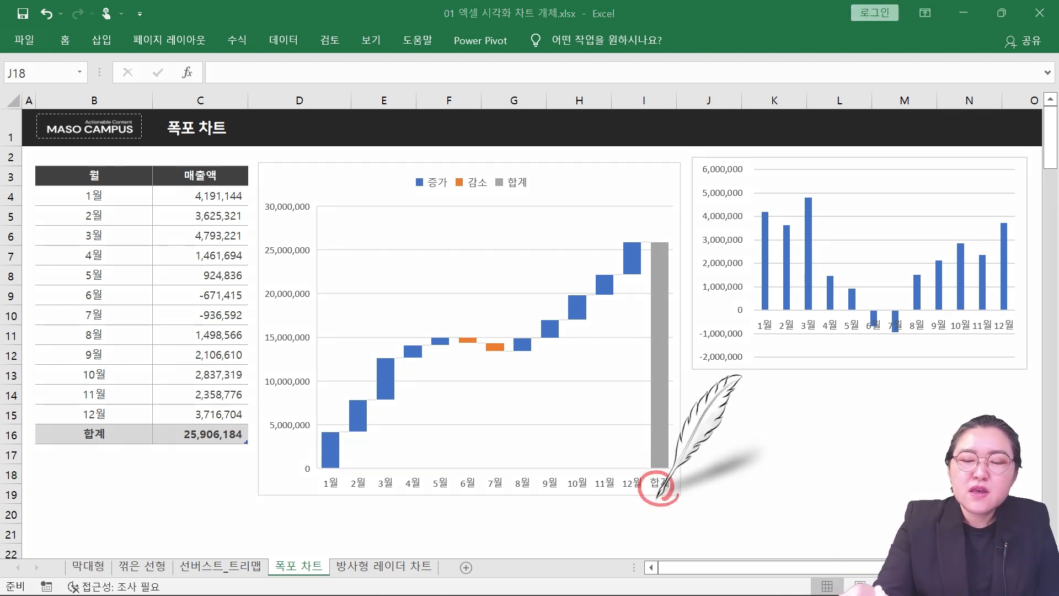
pyautogui.moveTo(648, 244)
pyautogui.mouseDown()
pyautogui.moveTo(667, 243)
pyautogui.moveTo(650, 119)
pyautogui.moveTo(671, 182)
pyautogui.moveTo(672, 242)
pyautogui.moveTo(642, 246)
pyautogui.mouseUp()
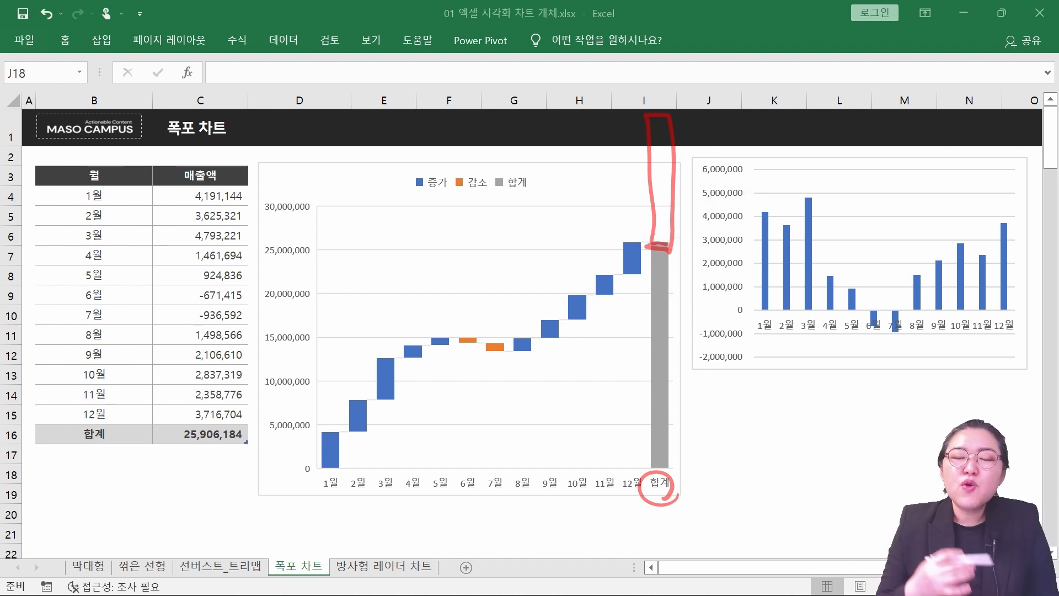
pyautogui.moveTo(663, 180)
pyautogui.mouseDown()
pyautogui.moveTo(660, 348)
pyautogui.moveTo(671, 347)
pyautogui.mouseUp()
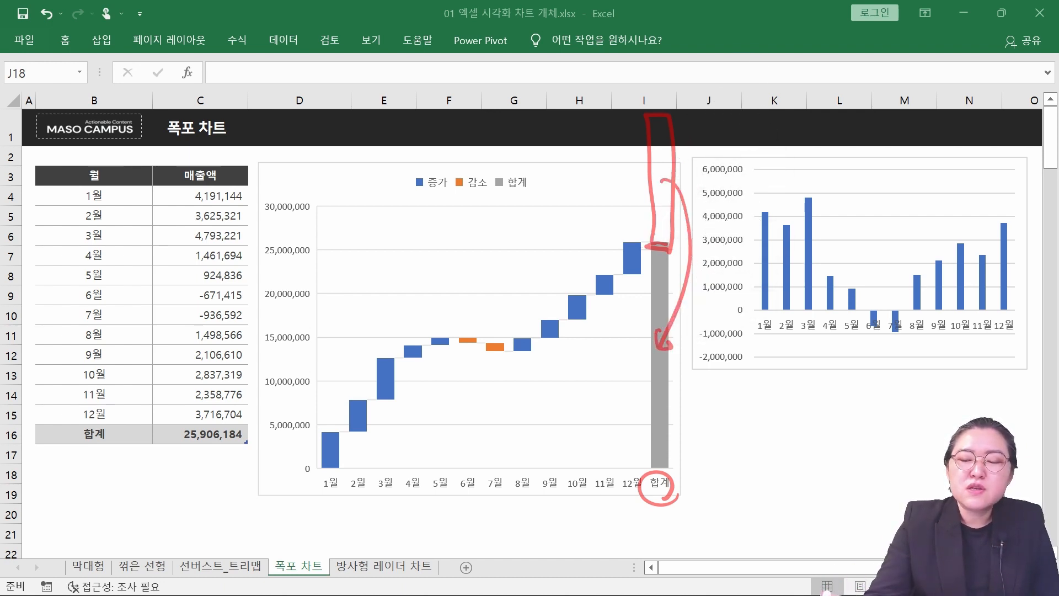
pyautogui.press('Escape')
pyautogui.click(333, 483)
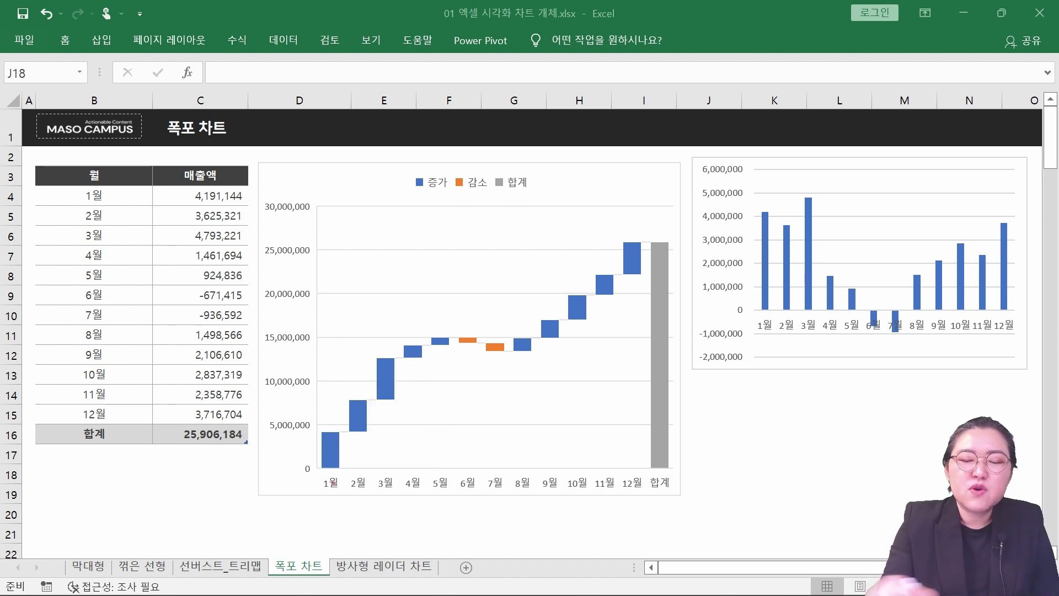
pyautogui.moveTo(333, 483)
pyautogui.mouseDown()
pyautogui.moveTo(328, 434)
pyautogui.moveTo(390, 360)
pyautogui.moveTo(434, 336)
pyautogui.mouseUp()
pyautogui.moveTo(452, 340)
pyautogui.mouseDown()
pyautogui.moveTo(486, 346)
pyautogui.moveTo(499, 331)
pyautogui.moveTo(485, 367)
pyautogui.moveTo(516, 373)
pyautogui.moveTo(552, 353)
pyautogui.moveTo(617, 279)
pyautogui.moveTo(639, 243)
pyautogui.moveTo(629, 243)
pyautogui.moveTo(666, 240)
pyautogui.moveTo(672, 452)
pyautogui.moveTo(651, 401)
pyautogui.mouseUp()
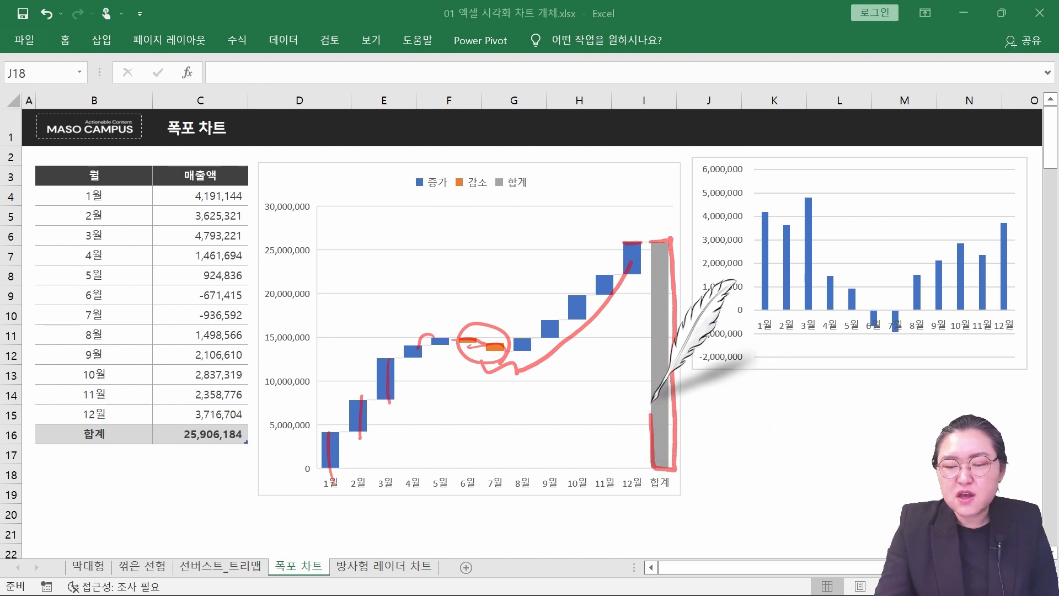
pyautogui.moveTo(652, 245)
pyautogui.mouseDown()
pyautogui.moveTo(661, 242)
pyautogui.moveTo(655, 441)
pyautogui.moveTo(665, 463)
pyautogui.mouseUp()
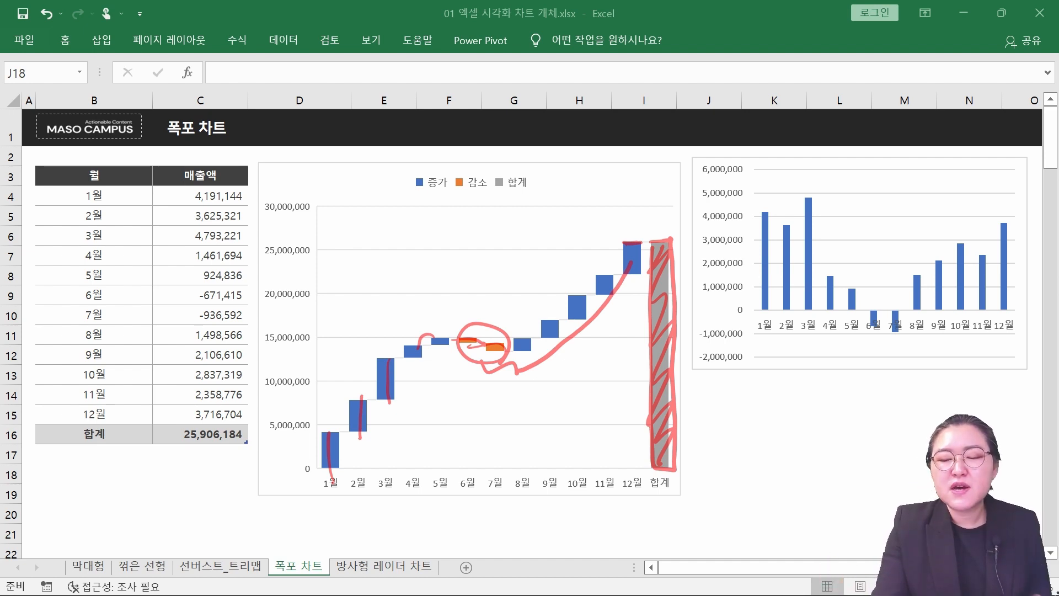
pyautogui.press('Escape')
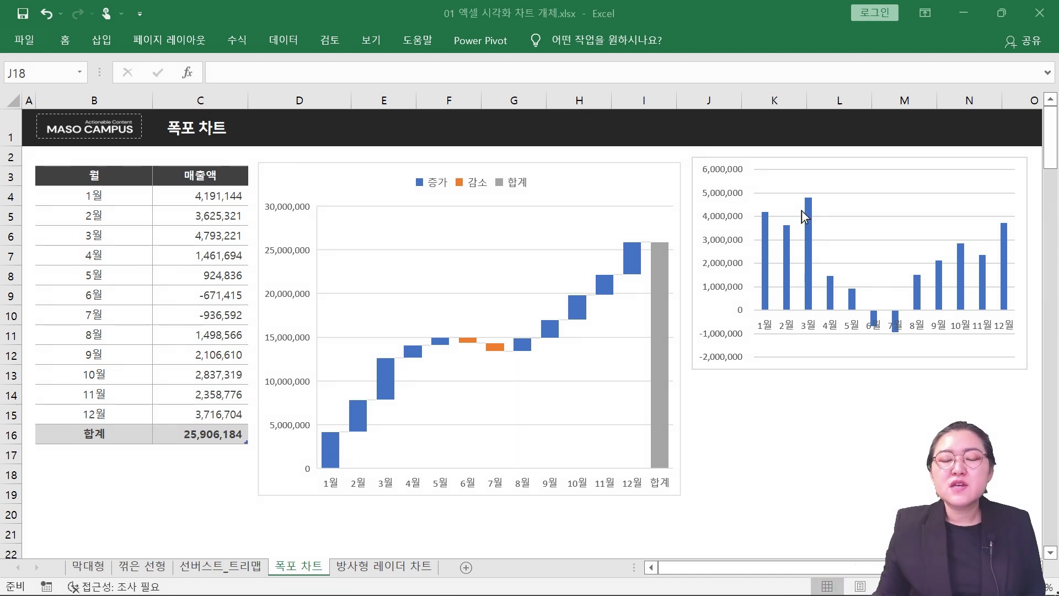
# - Reduce the height of the column chart slightly from its lower edge and deselect the chart
pyautogui.click(879, 361)
pyautogui.click(878, 365)
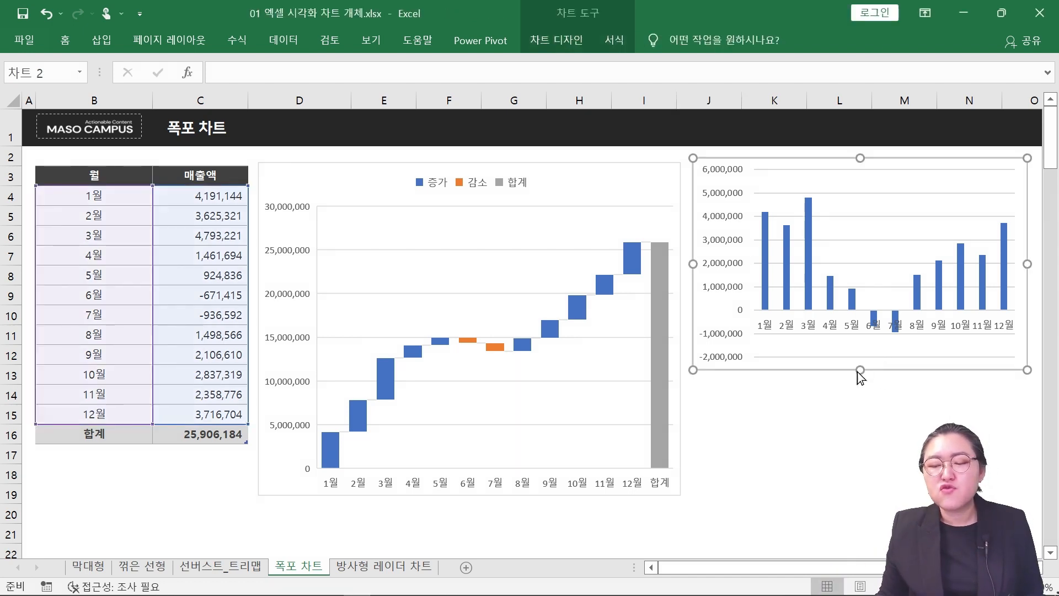
pyautogui.moveTo(860, 370); pyautogui.dragTo(879, 368)
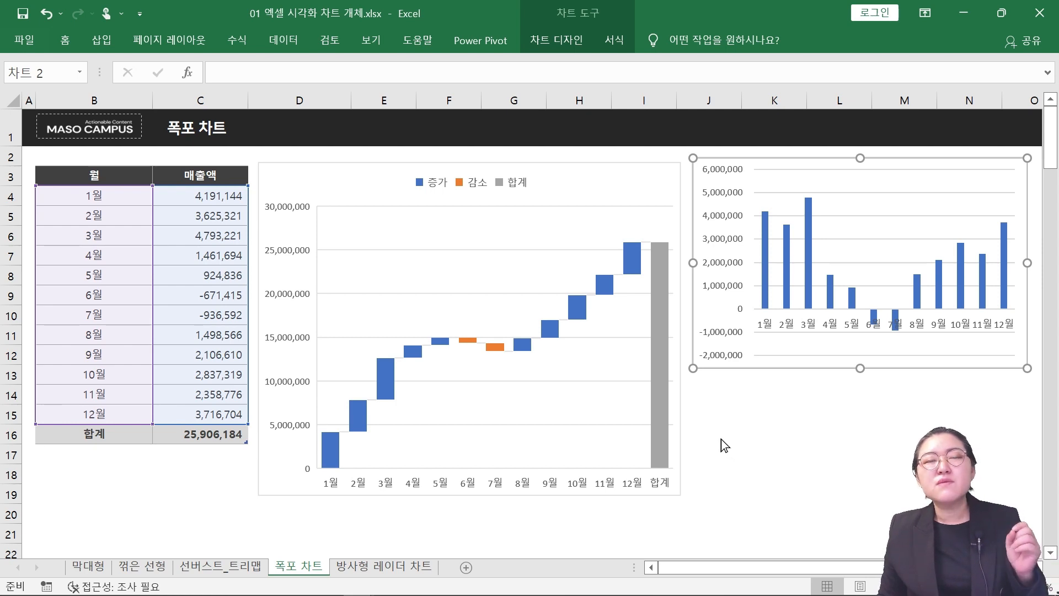
pyautogui.click(716, 409)
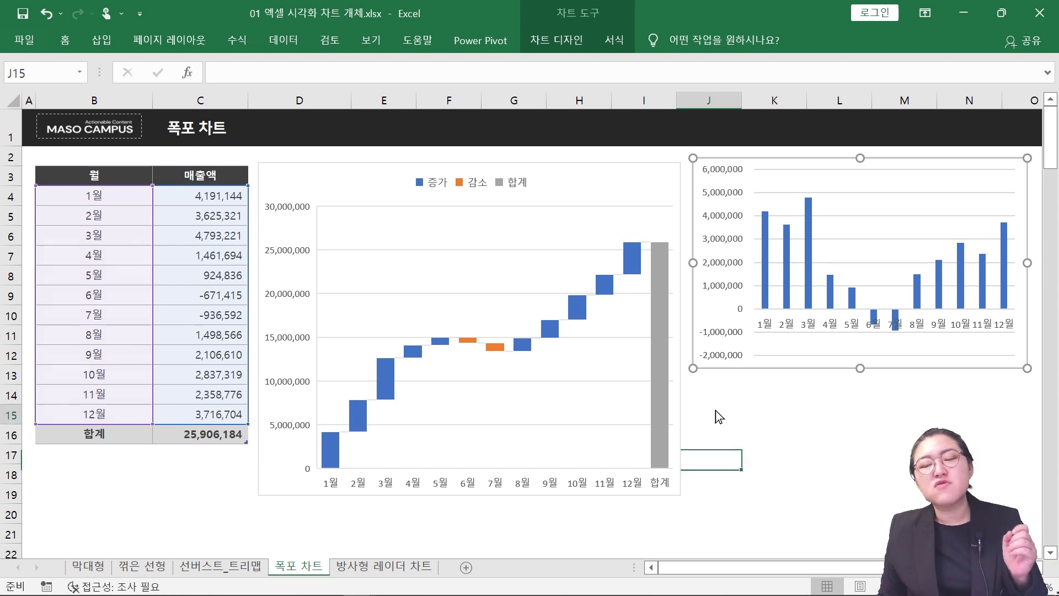